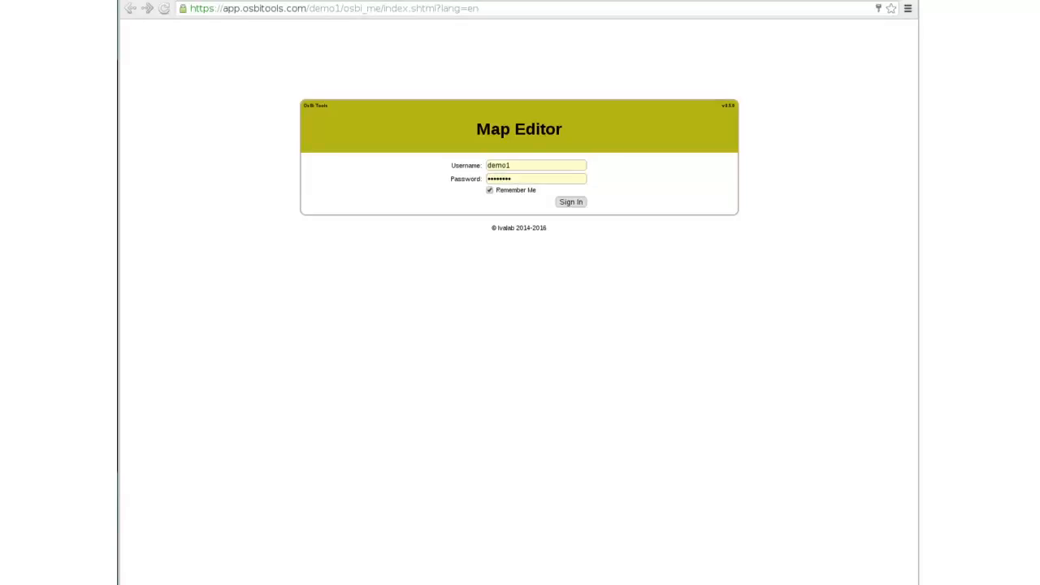
- Sign in to the Map Editor and create a new project named demo
key("Return")
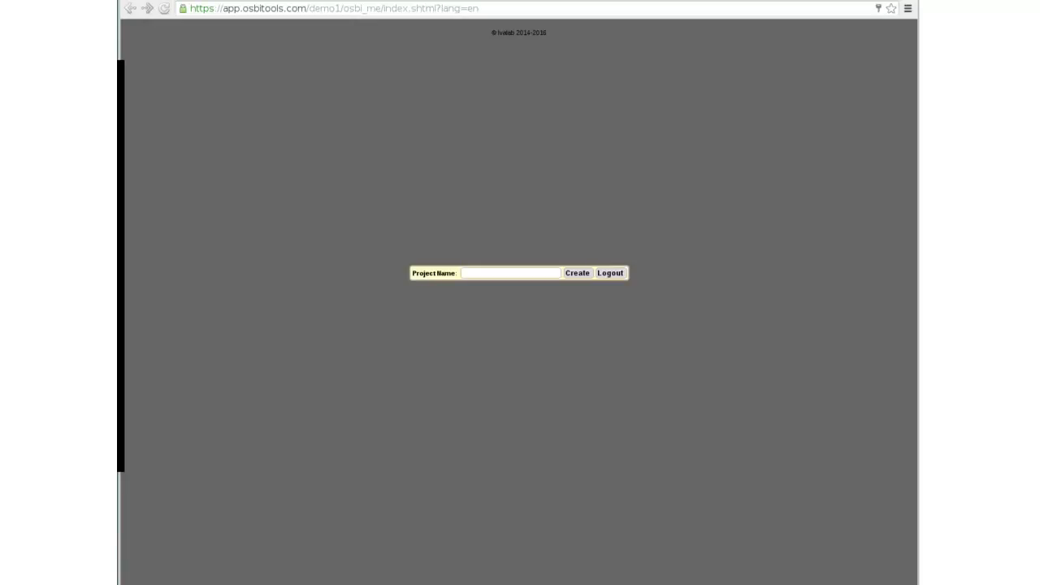
type("demo")
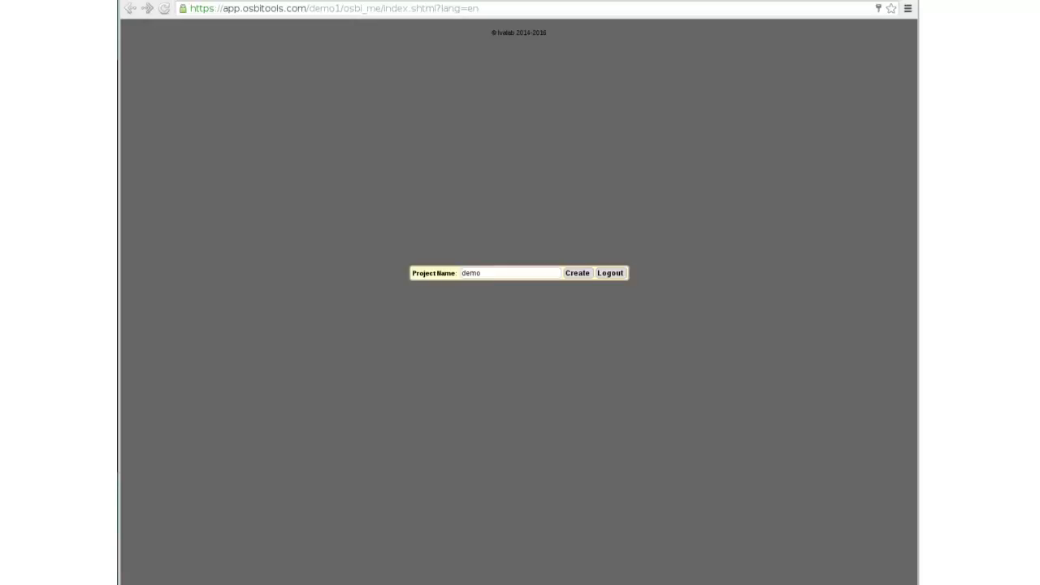
key("Return")
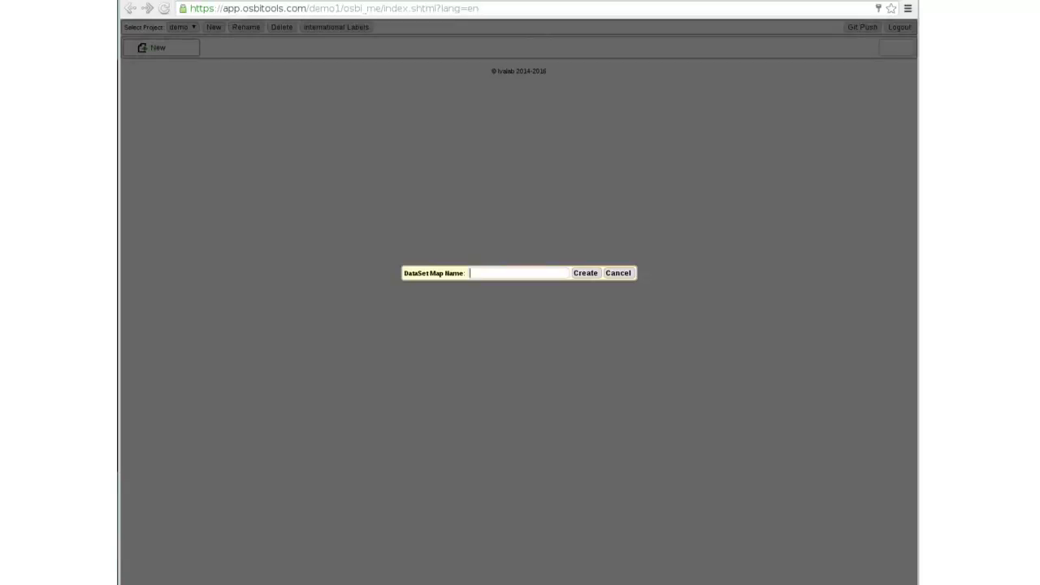
- Create a second project named tempo
key("Escape")
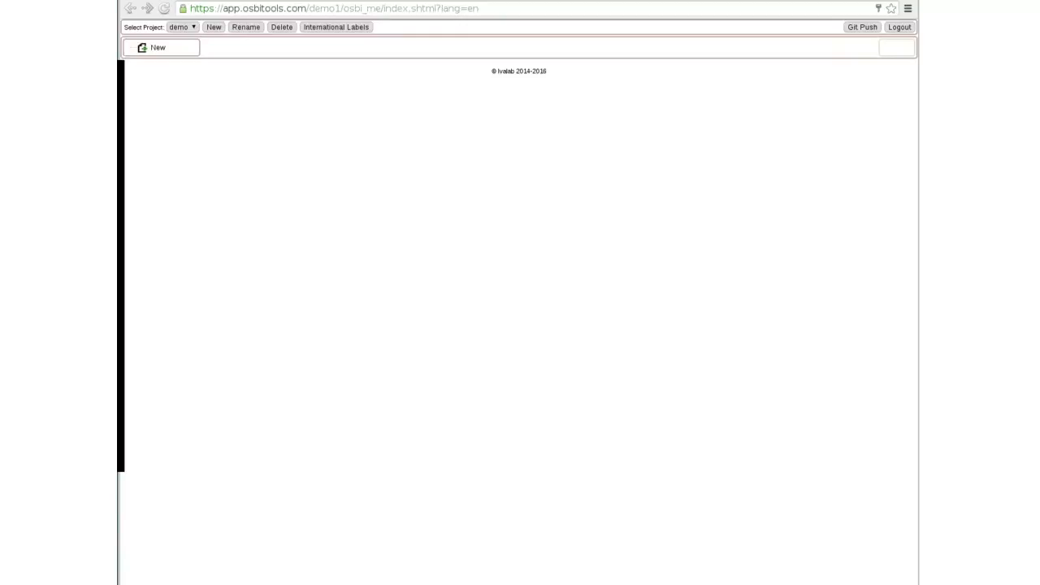
left_click(214, 27)
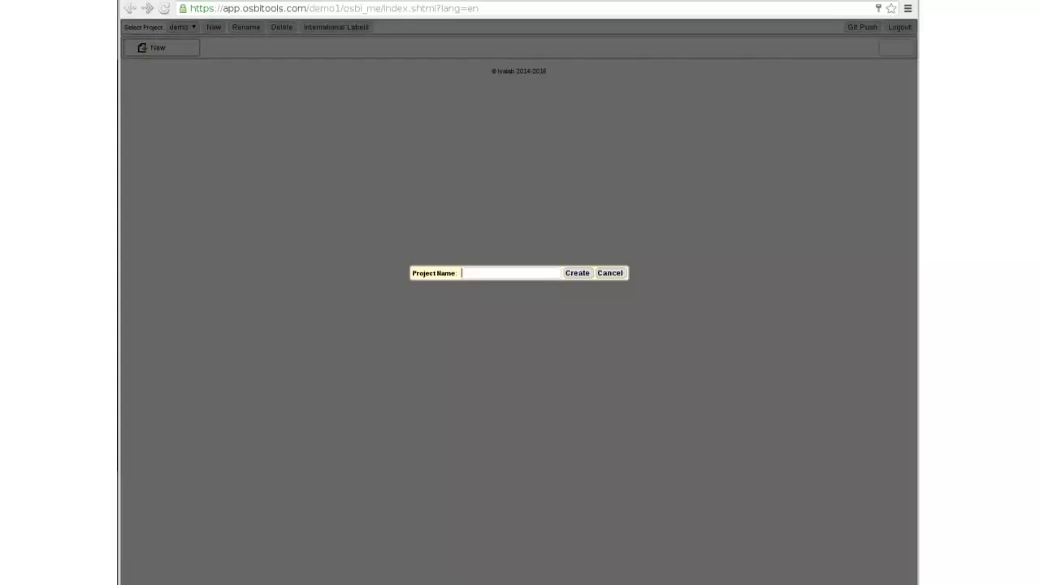
type("tempo")
key("Return")
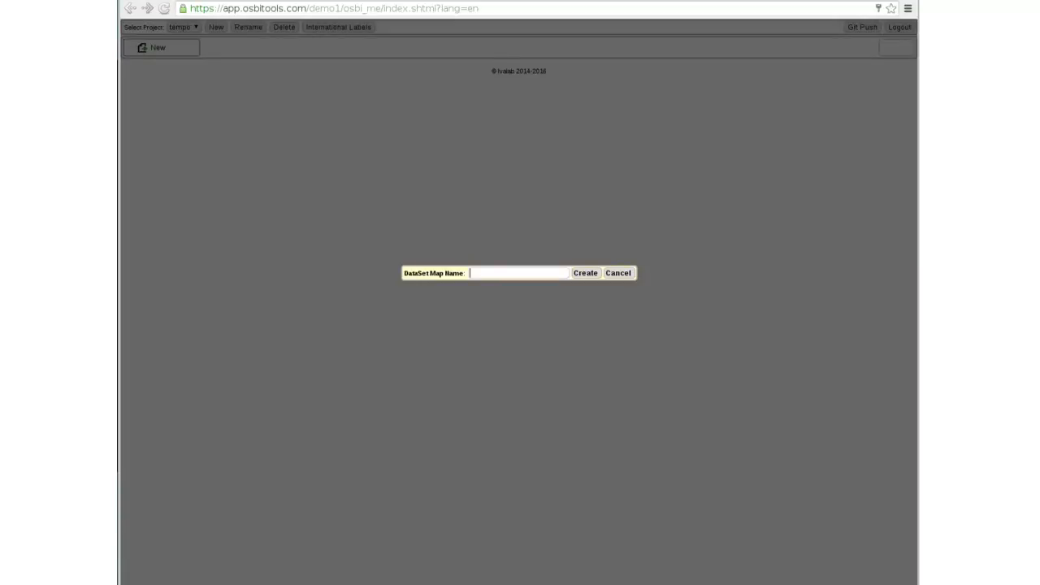
key("Escape")
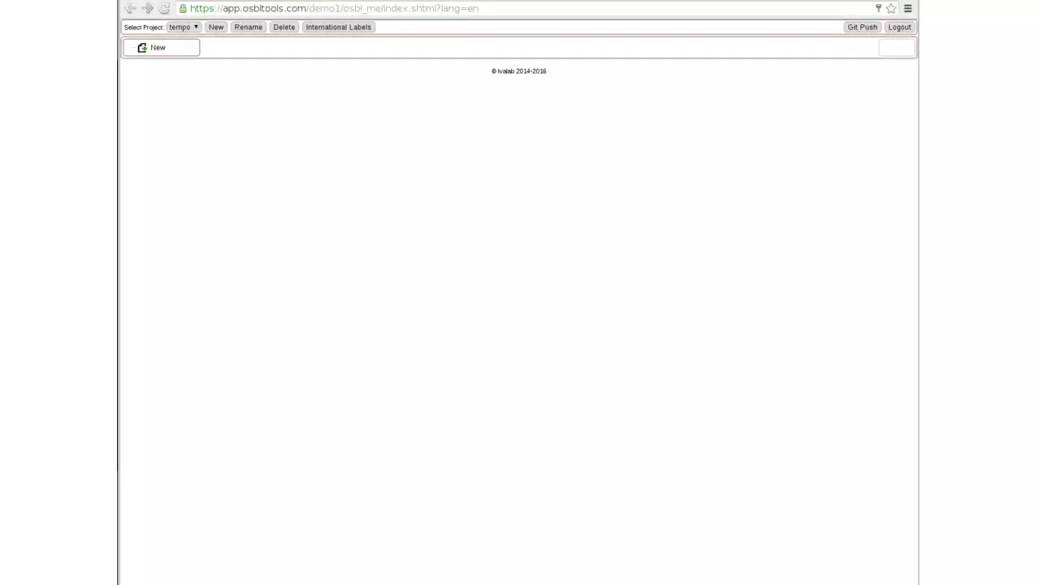
- Switch to the demo project, then back to the tempo project
left_click(185, 27)
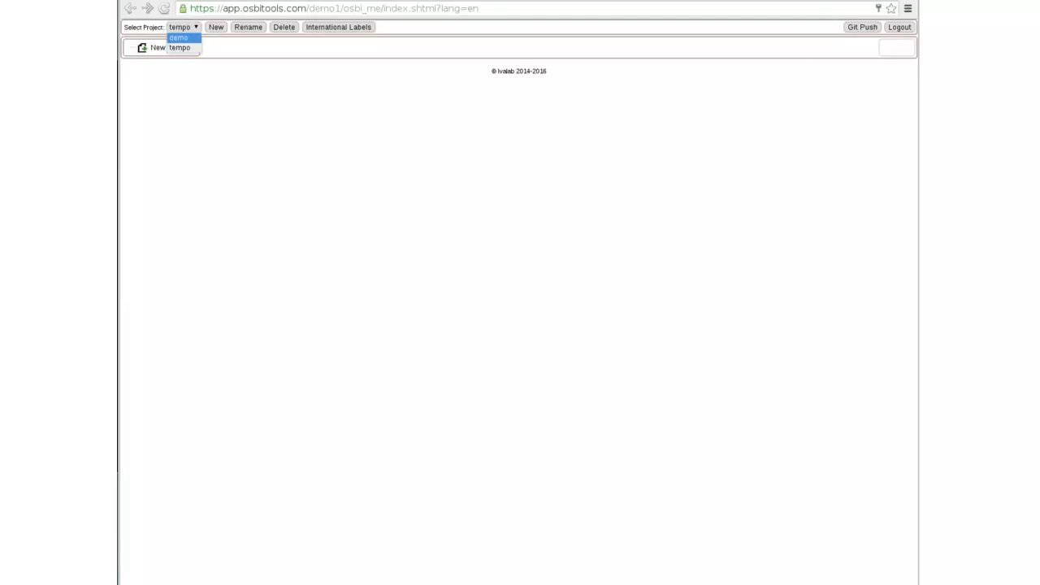
left_click(178, 38)
left_click(158, 48)
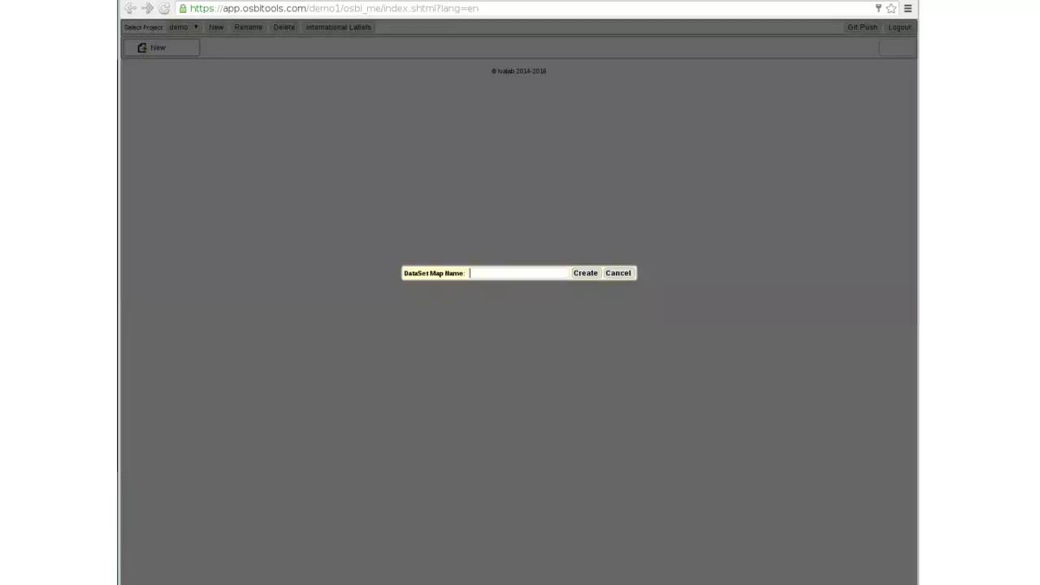
key("Escape")
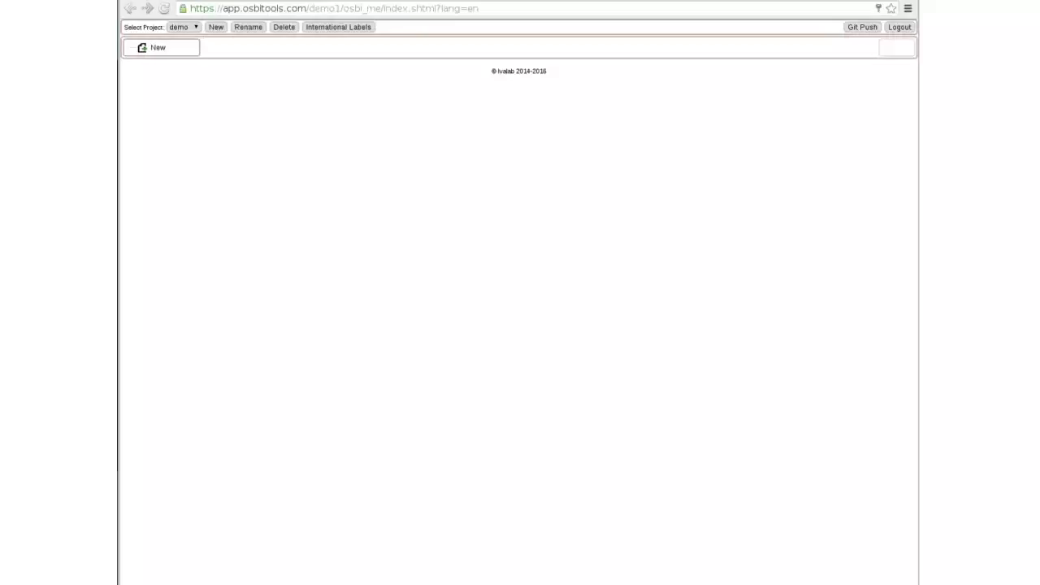
left_click(185, 28)
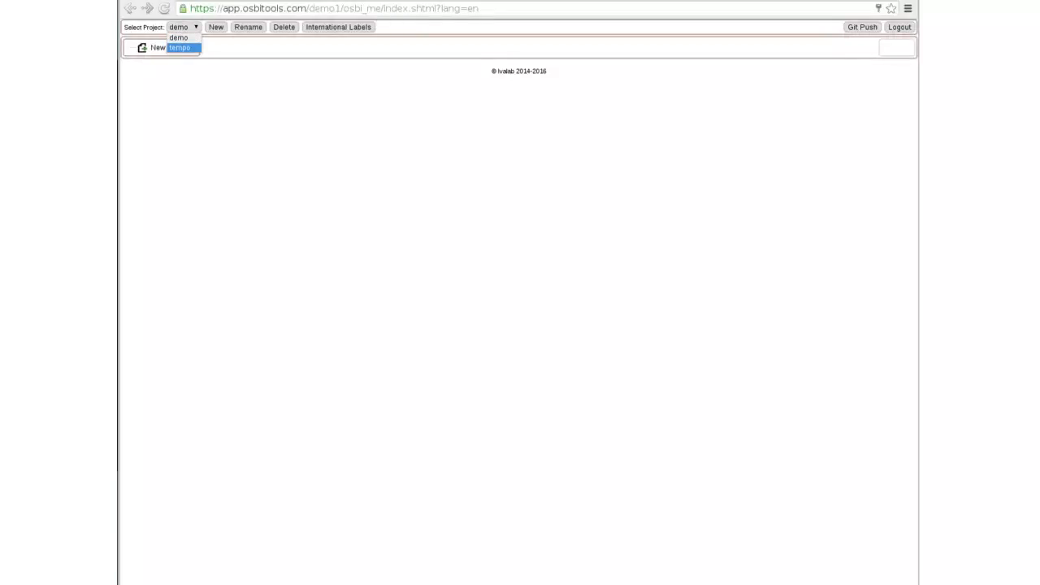
key("Return")
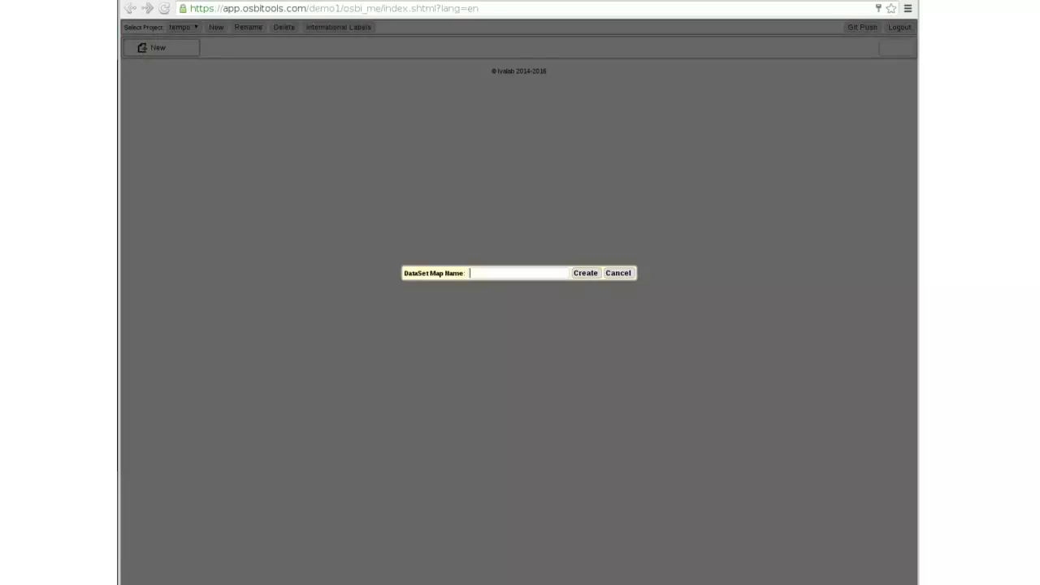
key("Escape")
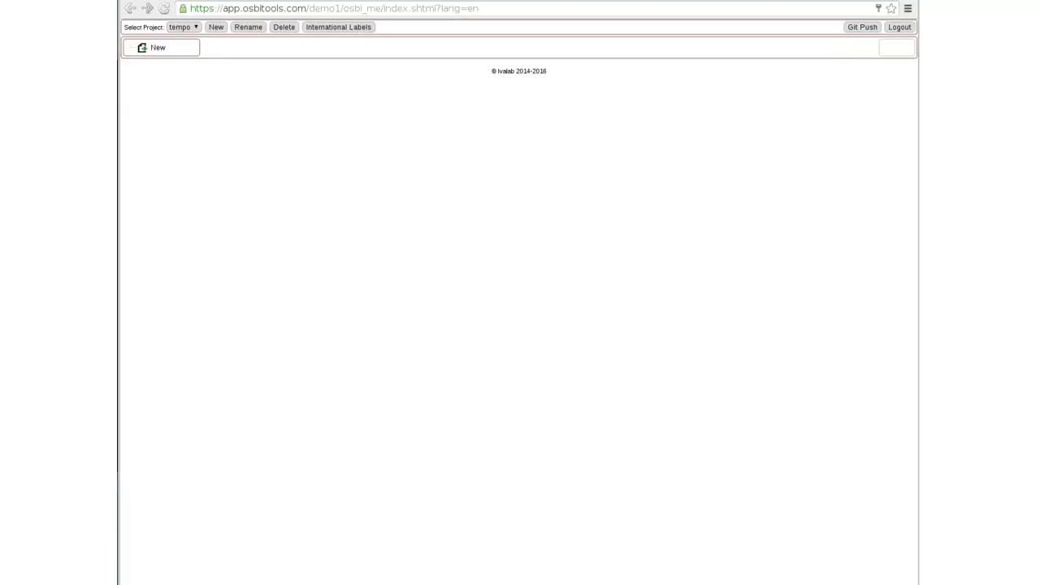
- Rename the tempo project to temp
left_click(249, 27)
key("BackSpace")
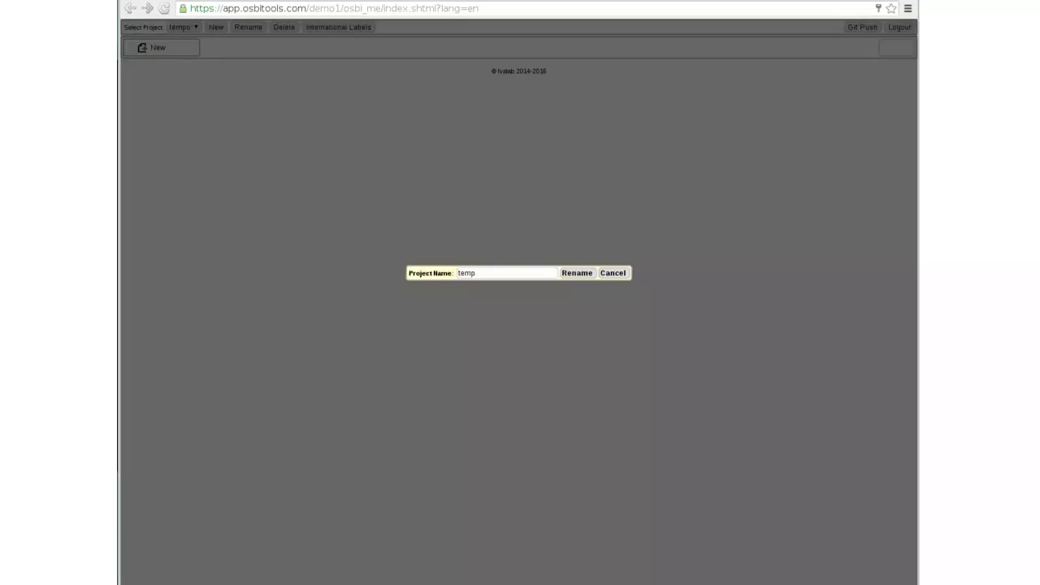
key("Return")
left_click(182, 28)
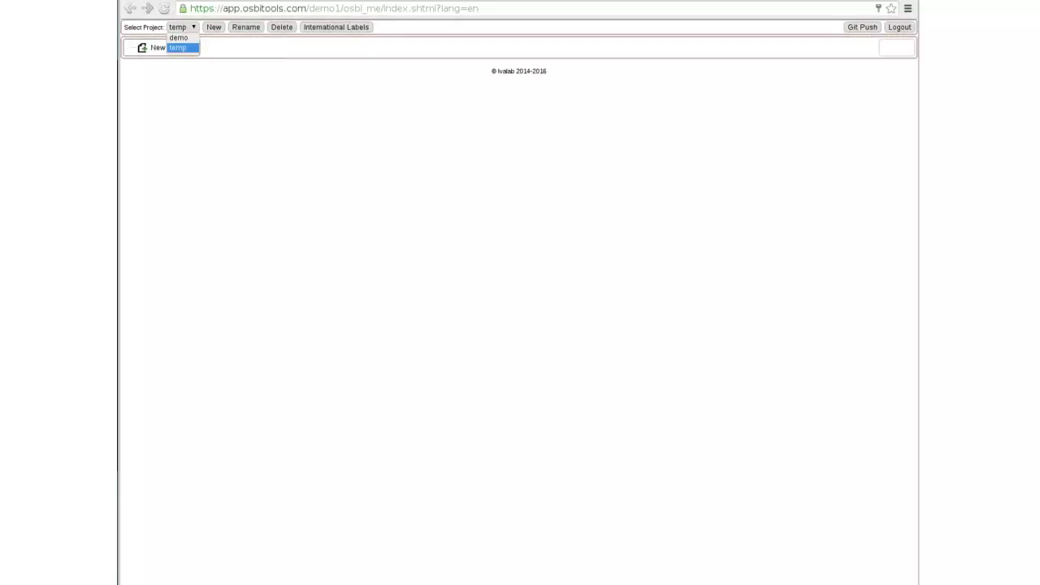
key("Escape")
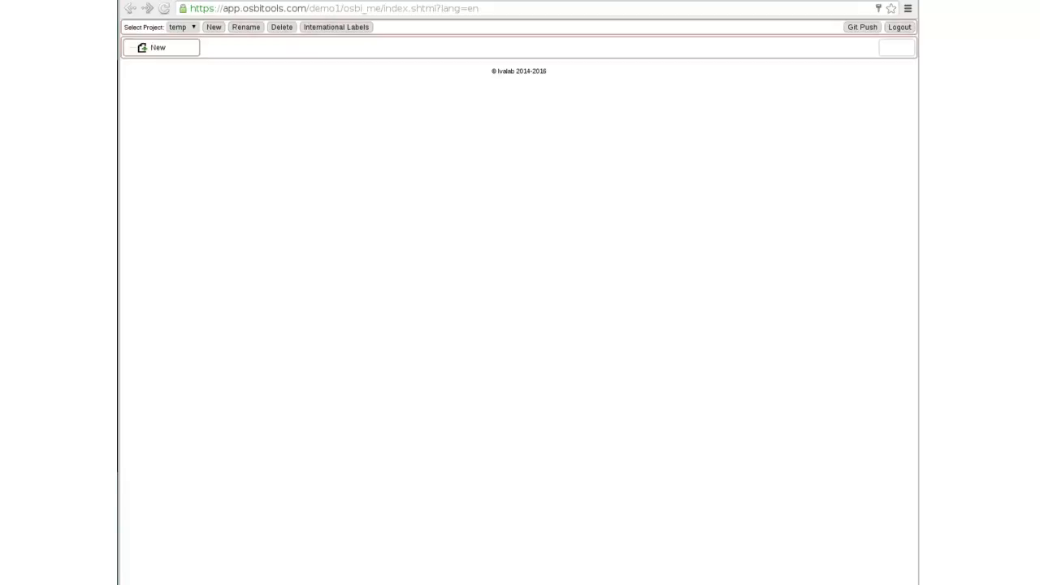
- Delete the temp project and confirm the deletion
left_click(282, 27)
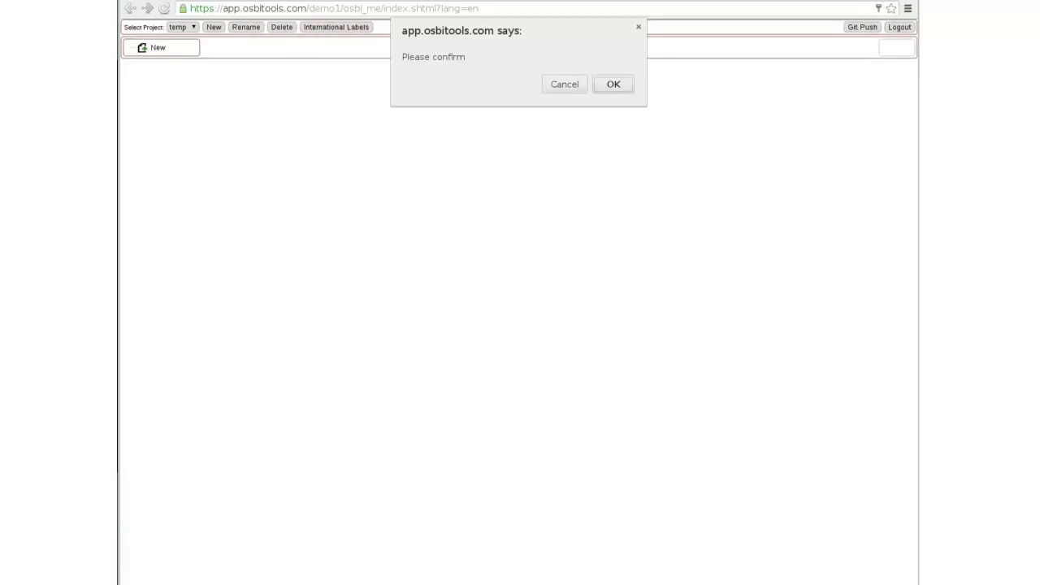
key("Return")
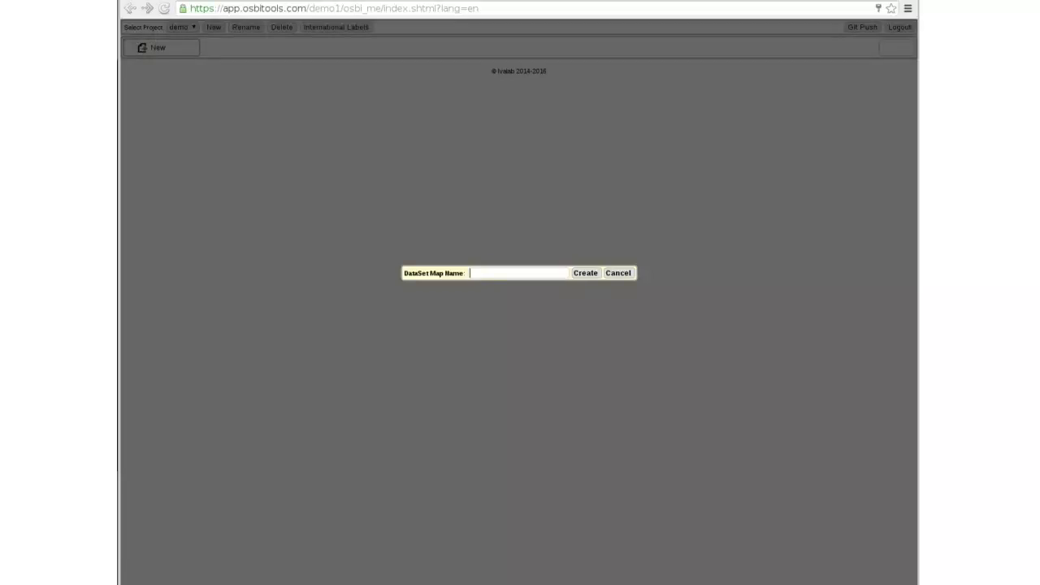
key("Escape")
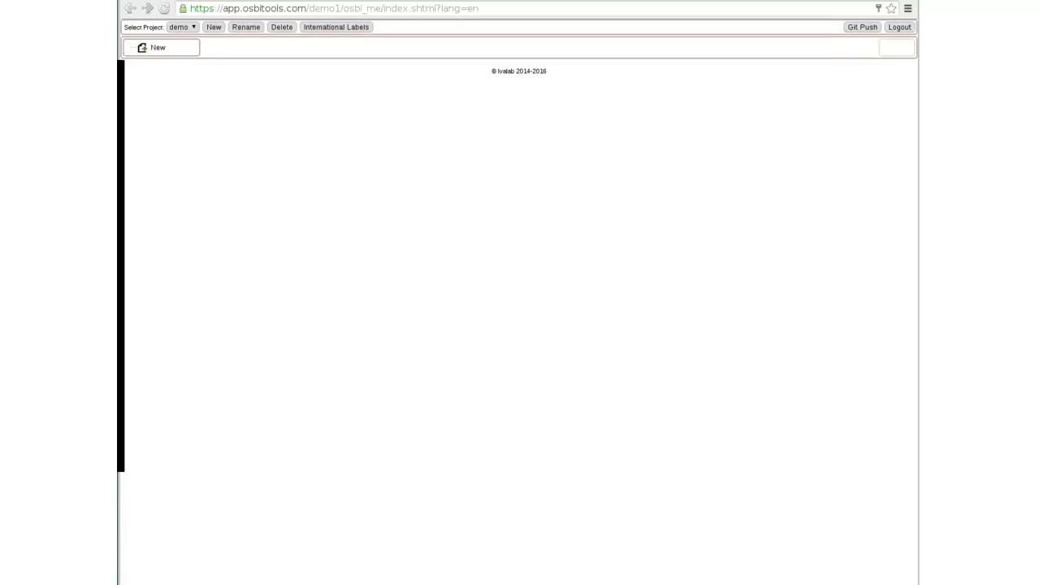
- Create a new dataset map named earth_temp in the demo project
type("earth_temp")
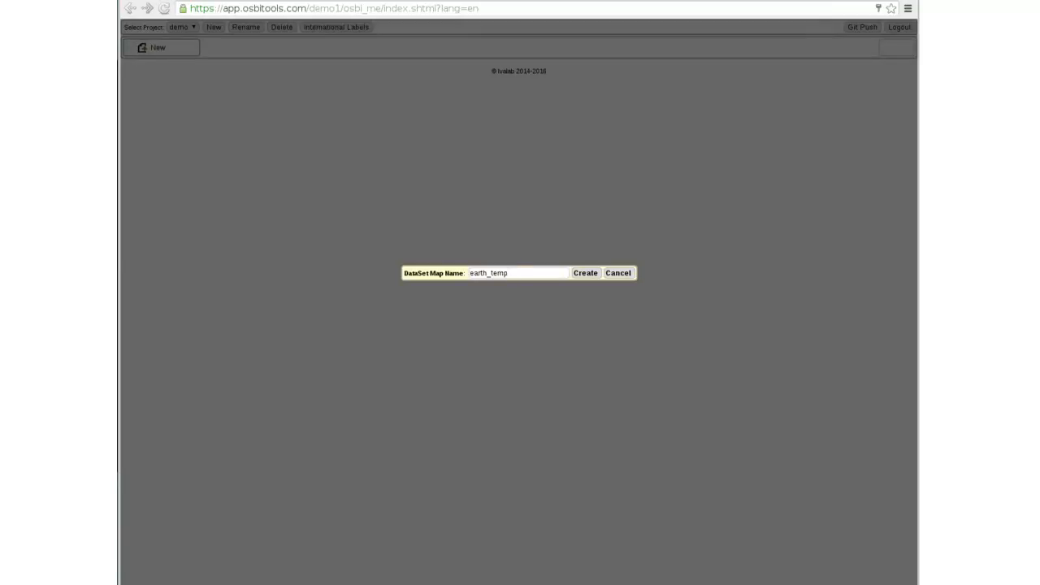
key("Return")
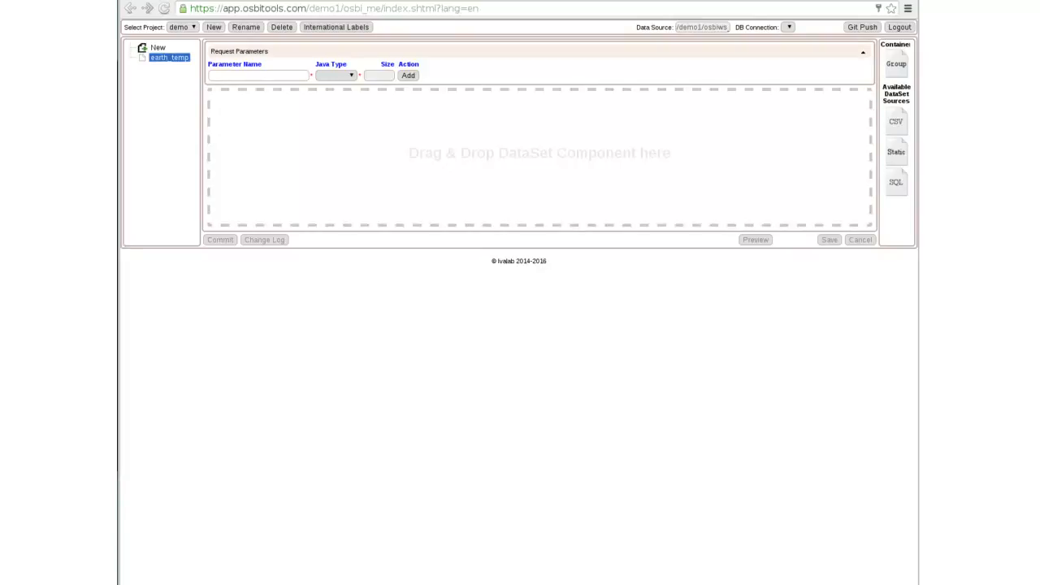
- Add a CSV data set to the map and upload EarthTemperature.csv from Documents as its file
left_click_drag(895, 121, 429, 151)
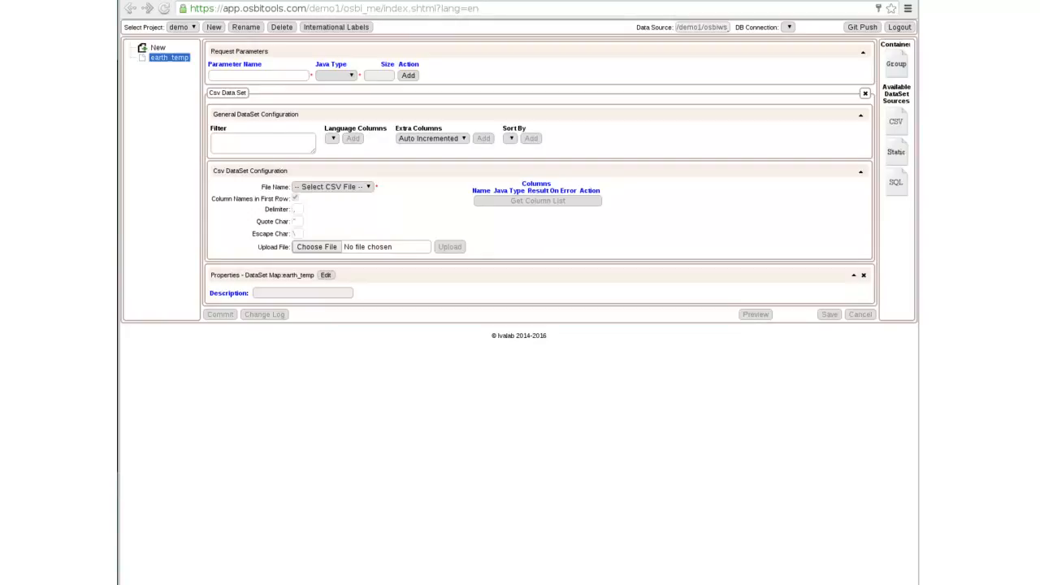
left_click(333, 186)
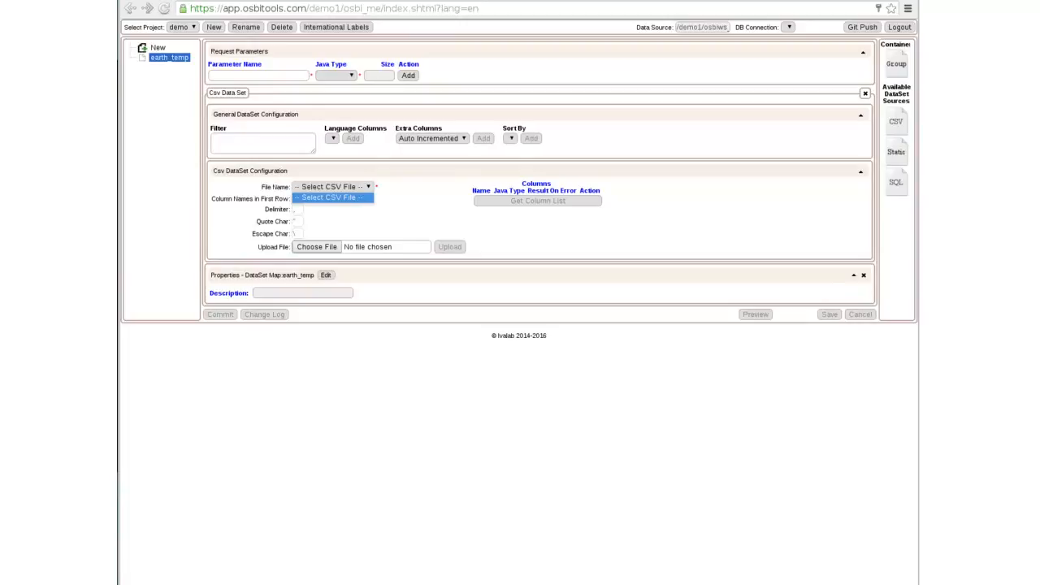
key("Escape")
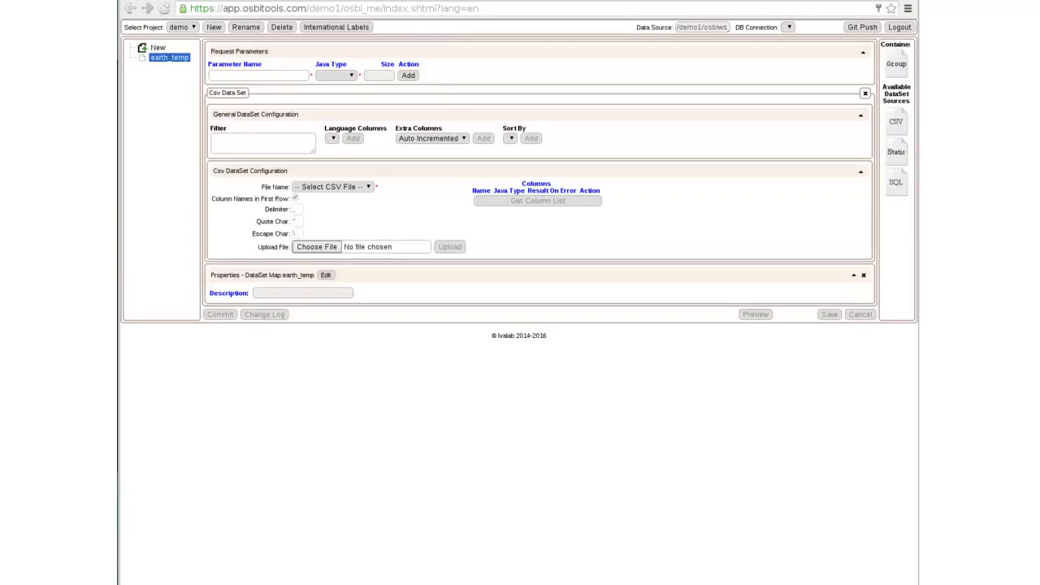
left_click(317, 246)
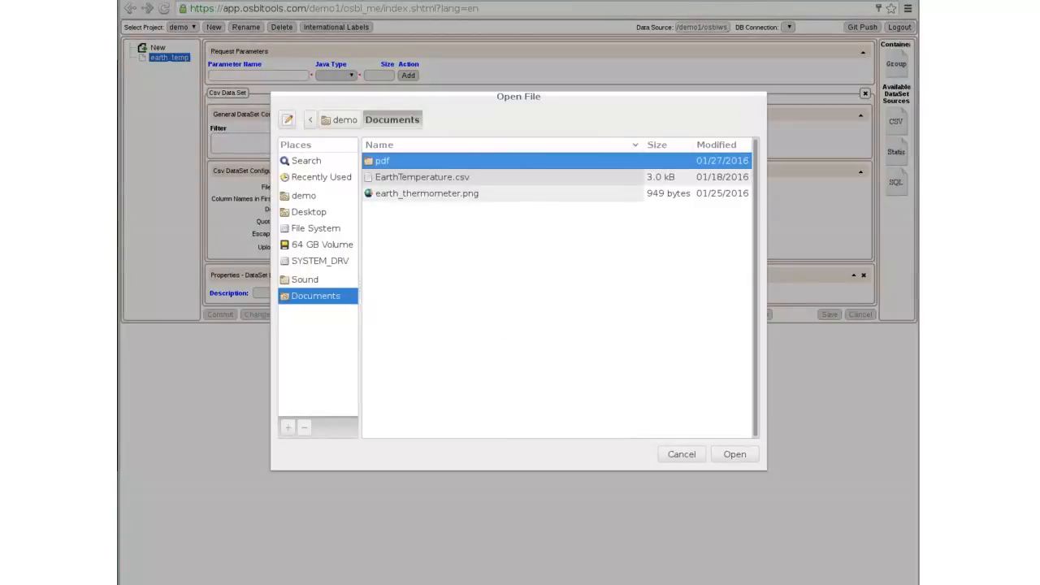
left_click(423, 178)
left_click(734, 454)
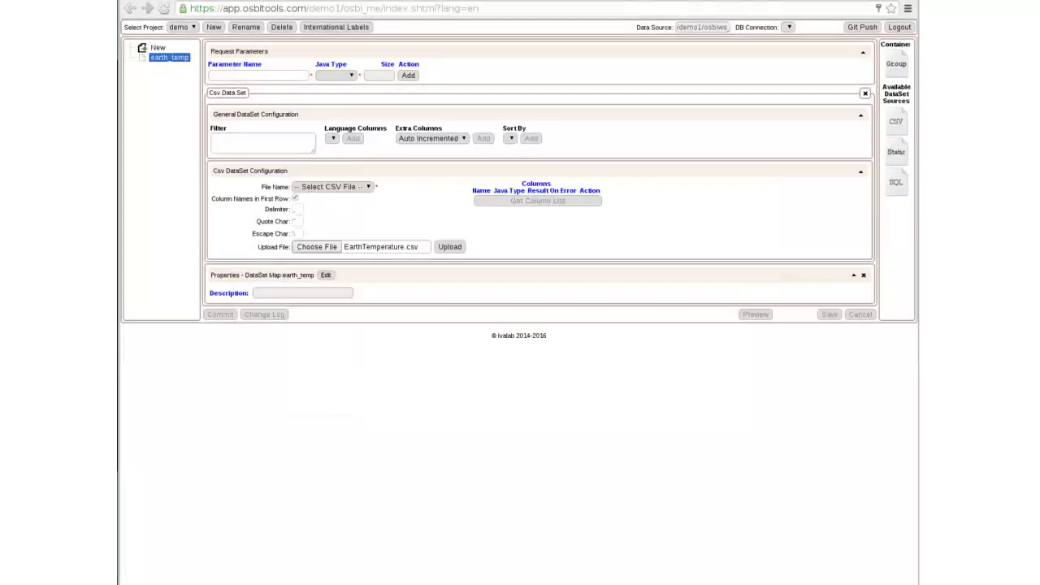
left_click(449, 247)
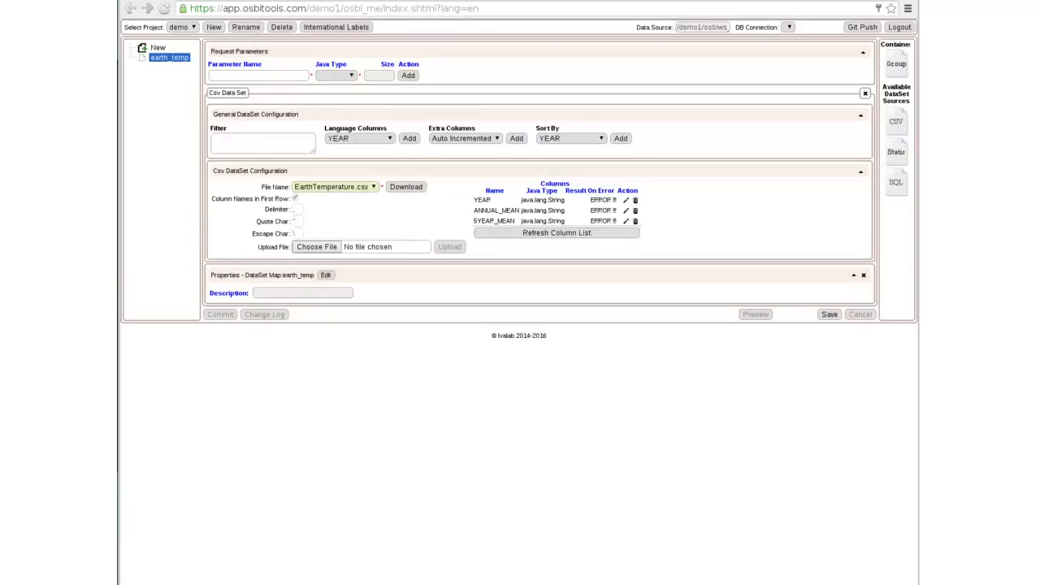
- Change the YEAR column's type to Date and the ANNUAL_MEAN column's type to Float
left_click(625, 199)
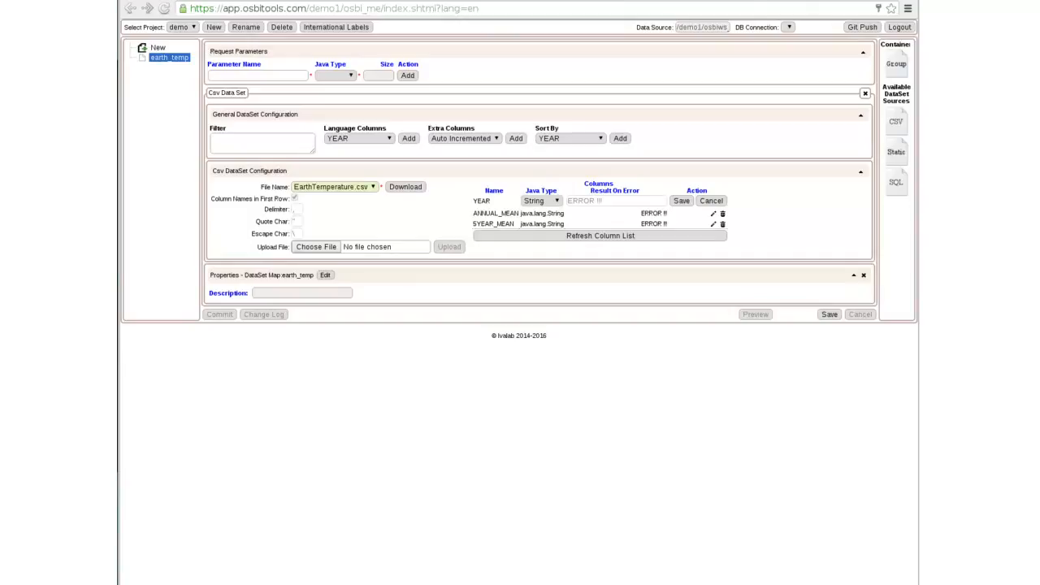
left_click(542, 201)
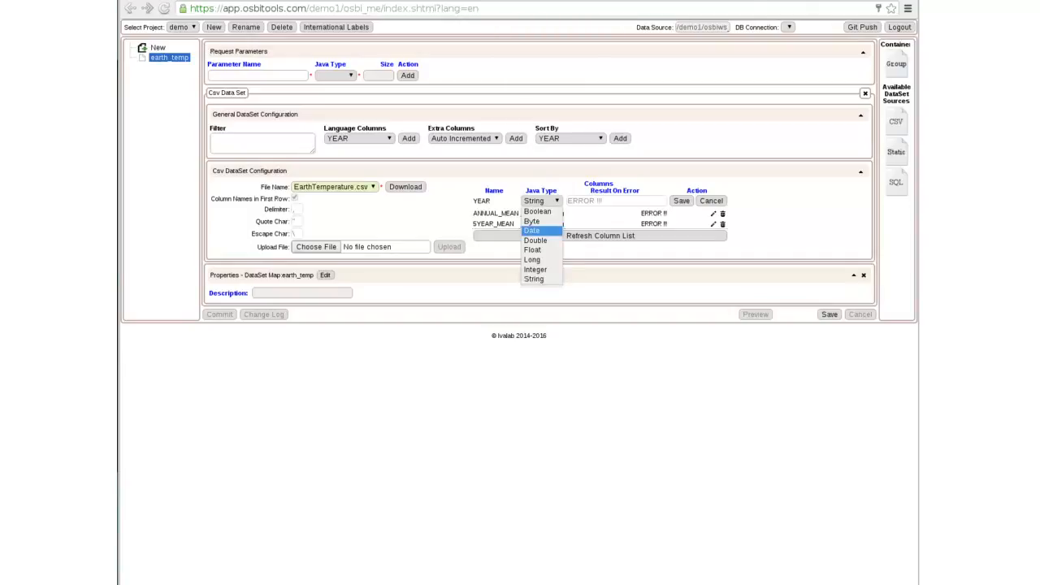
left_click(532, 231)
left_click(713, 213)
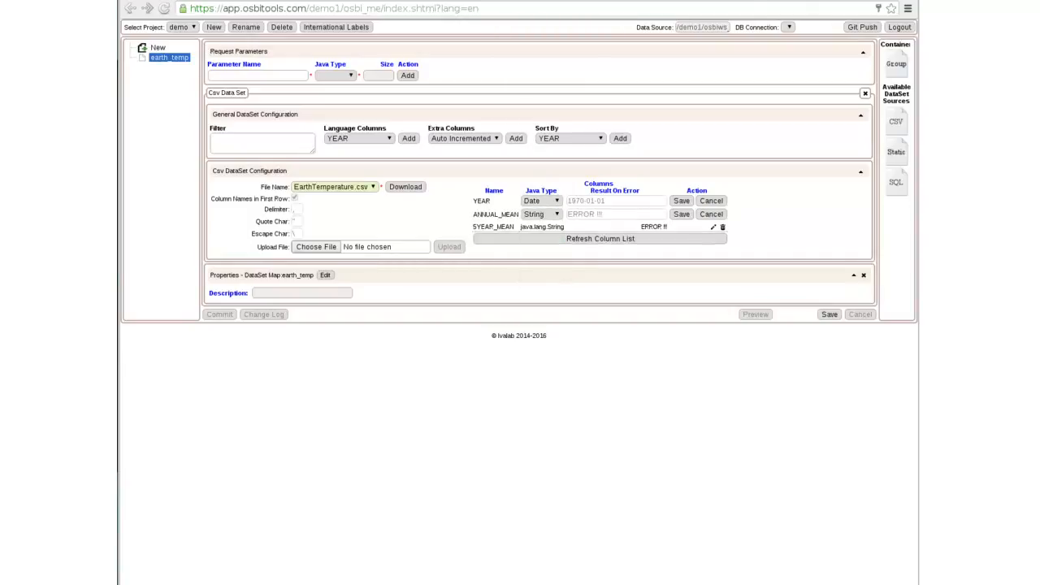
left_click(540, 214)
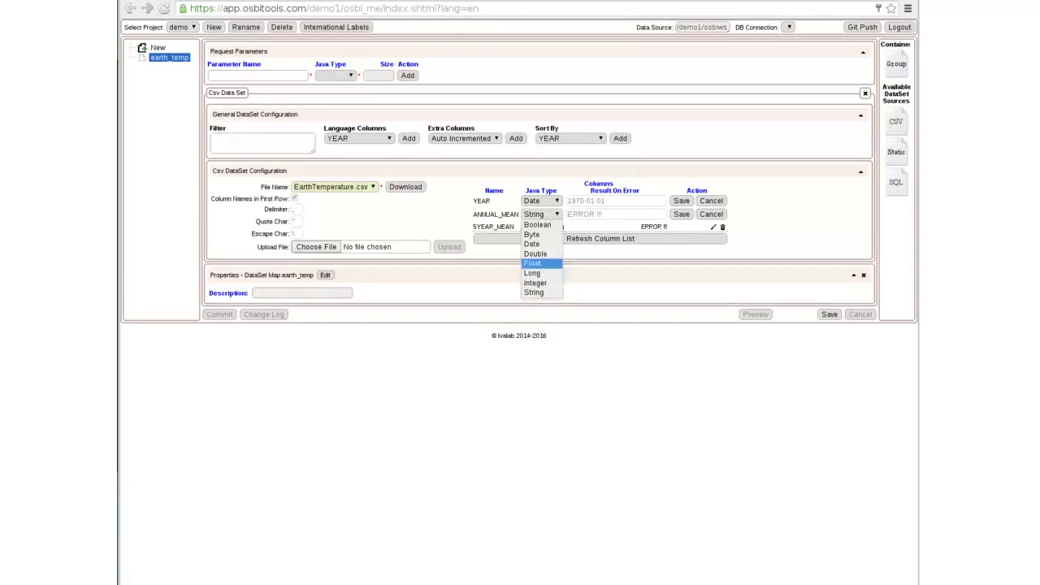
left_click(532, 263)
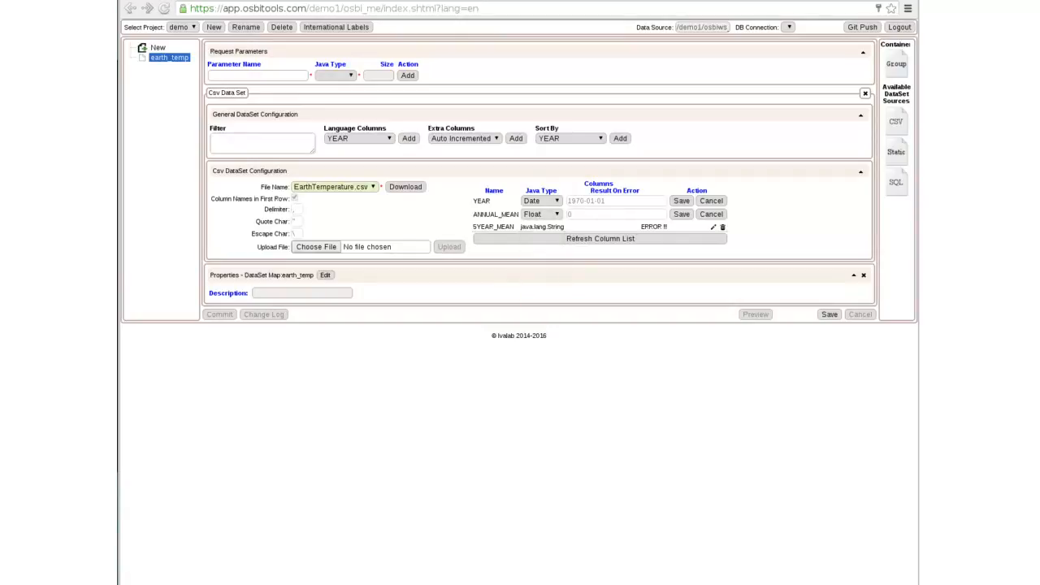
- Change the 5YEAR_MEAN column's type to Float, save all three column definitions, and save the map
left_click(714, 227)
left_click(541, 228)
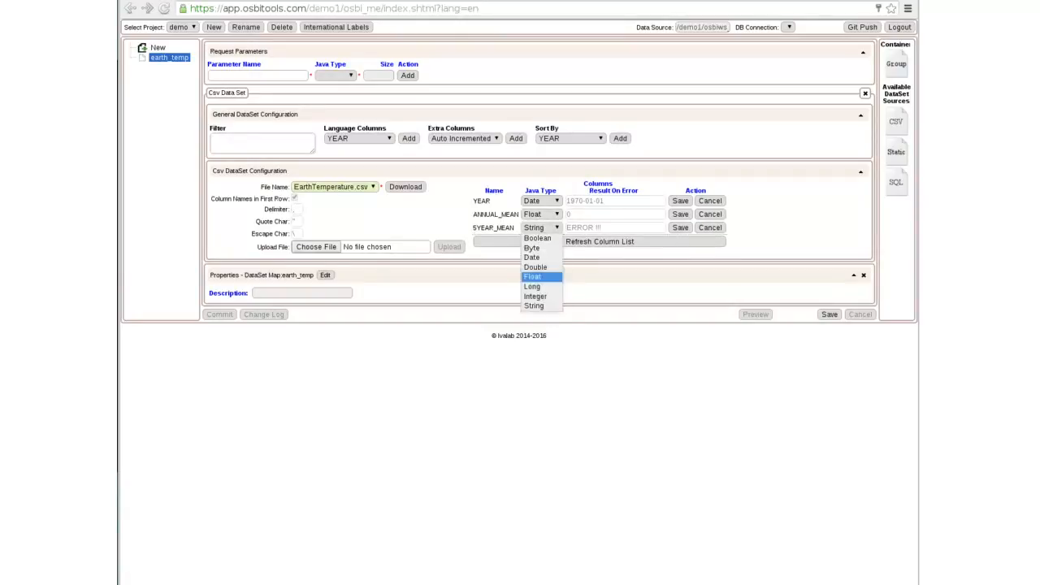
left_click(532, 276)
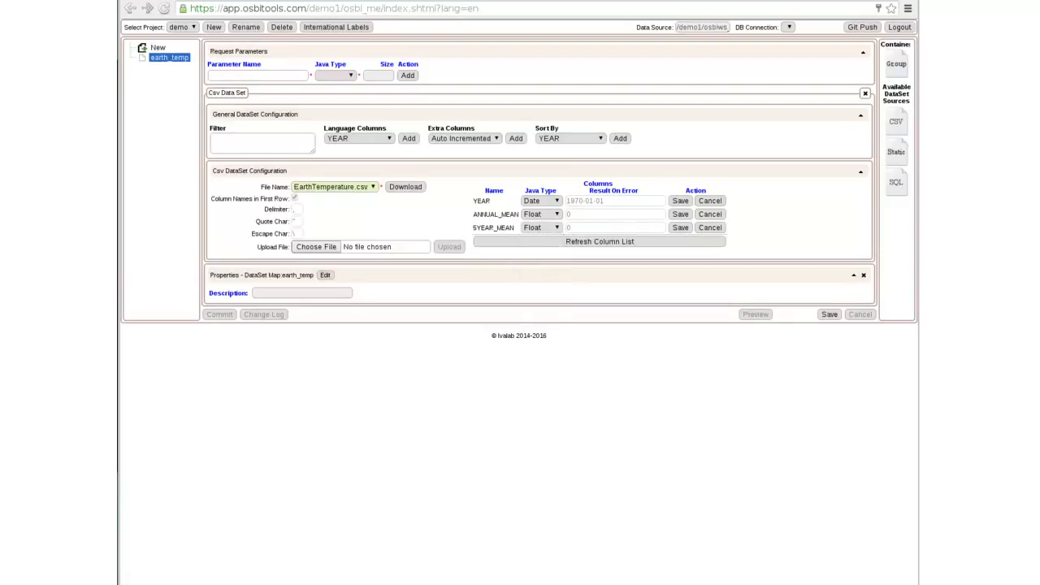
left_click(680, 200)
left_click(700, 211)
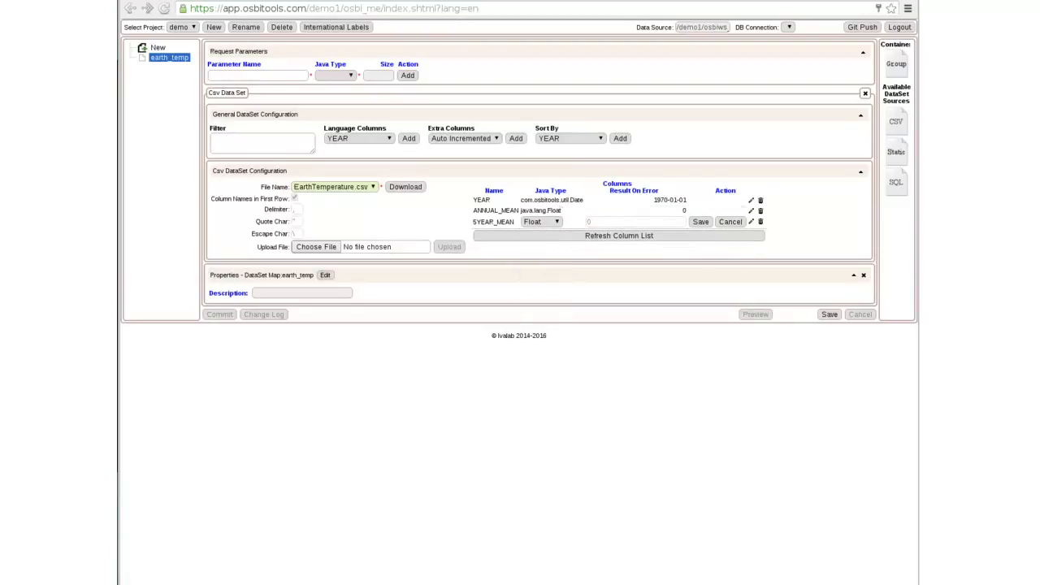
left_click(700, 221)
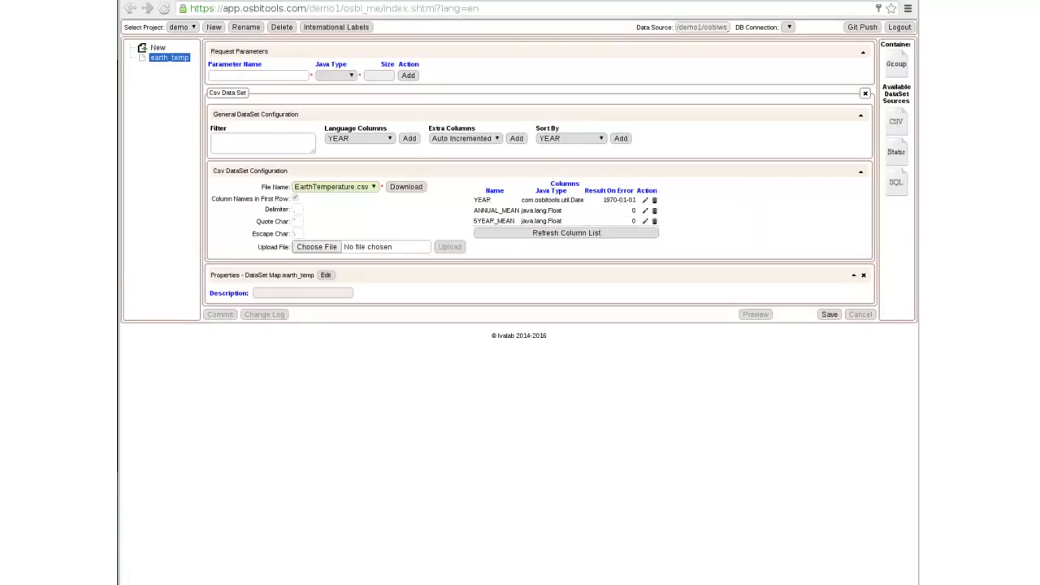
left_click(828, 315)
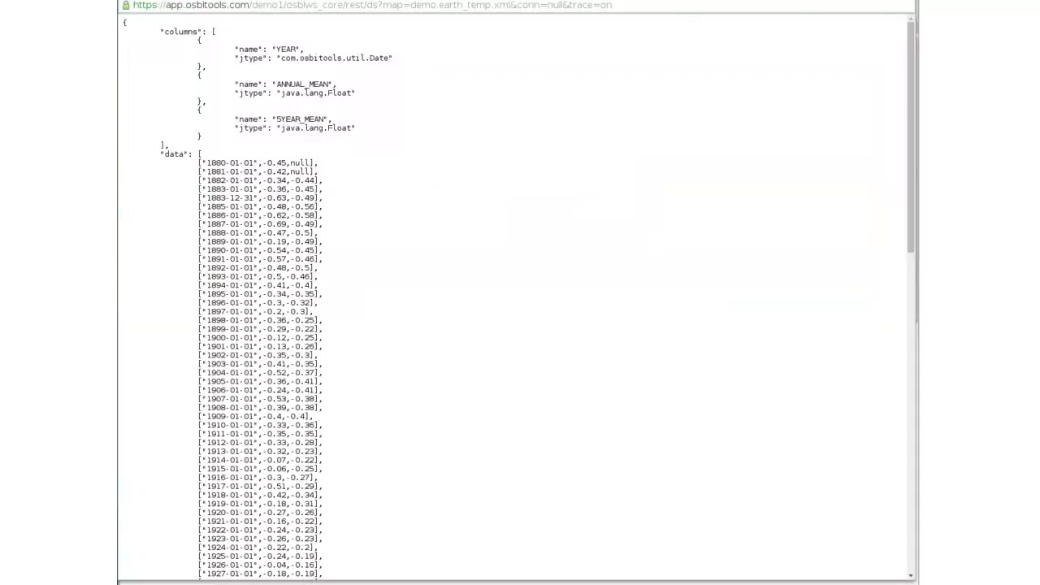
- Inspect the previewed JSON's column types and the first and last dates in its data, then close the preview
left_click_drag(207, 164, 252, 163)
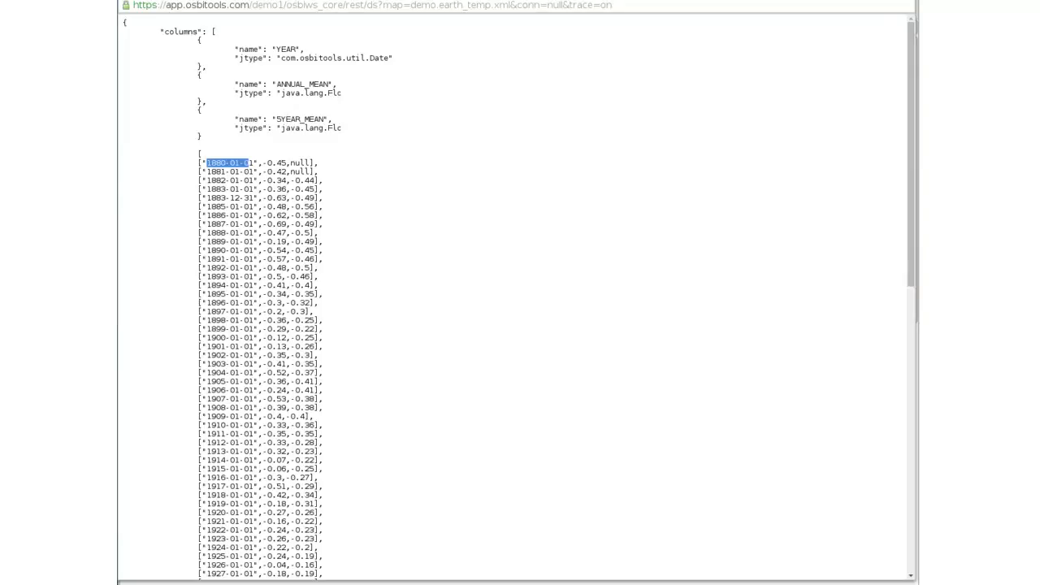
scroll(514, 297, "down", 8)
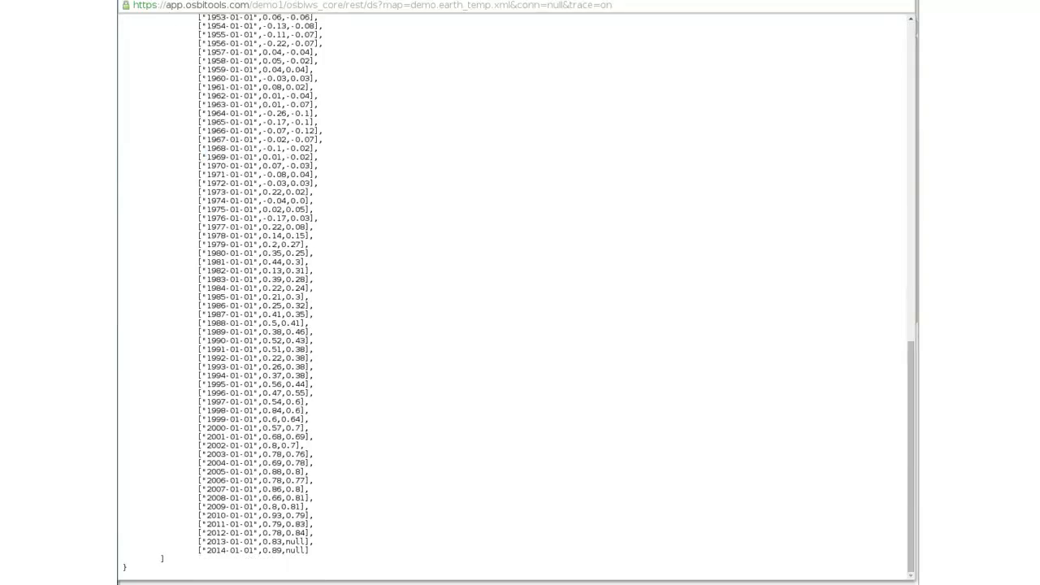
left_click_drag(200, 550, 254, 550)
scroll(515, 297, "up", 15)
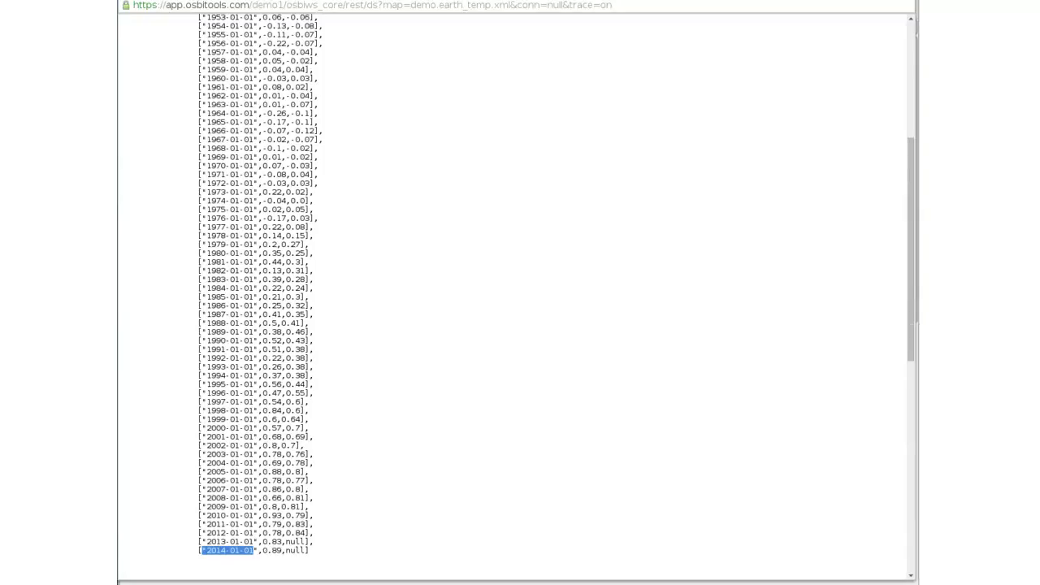
key("ctrl+l")
key("ctrl+c")
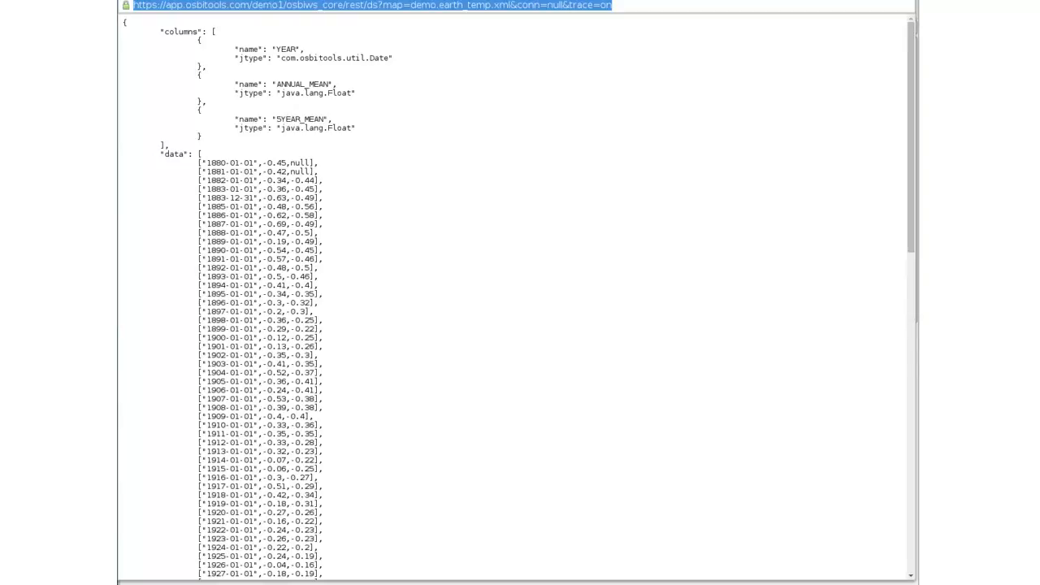
key("ctrl+w")
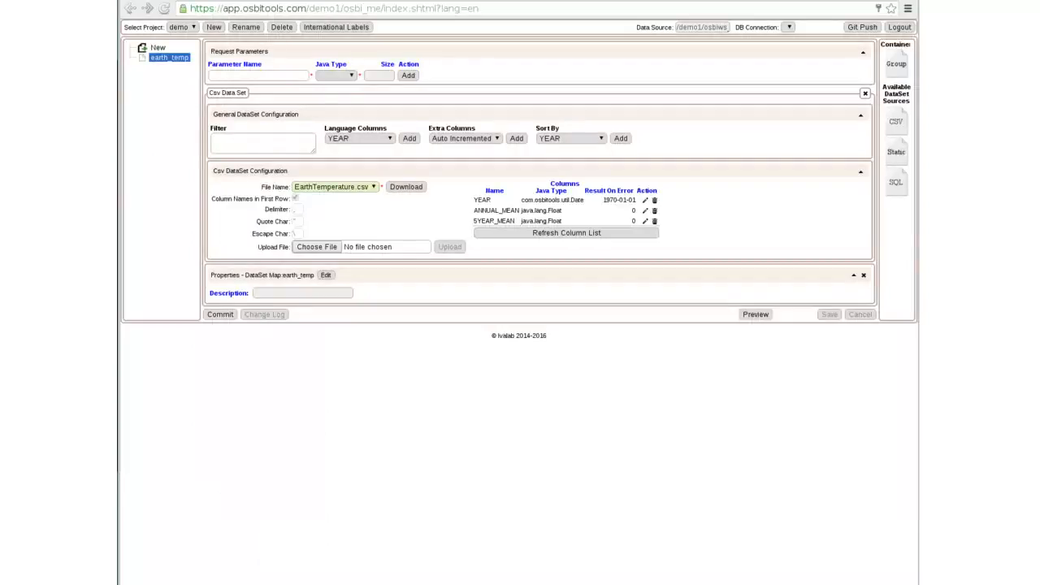
- Open the copied preview URL in a new browser tab, look over the data, and close the tab
key("ctrl+t")
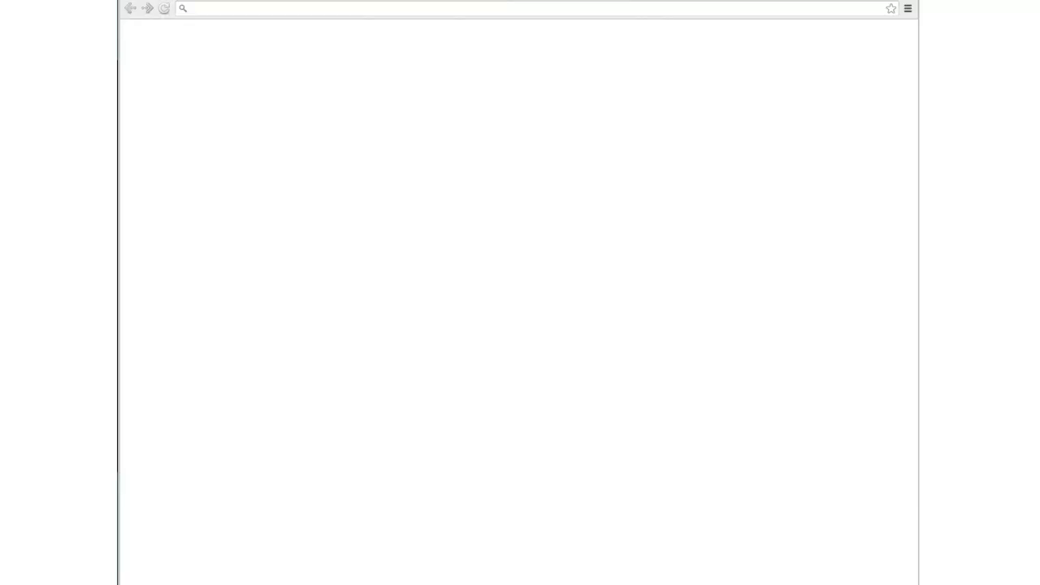
key("ctrl+v")
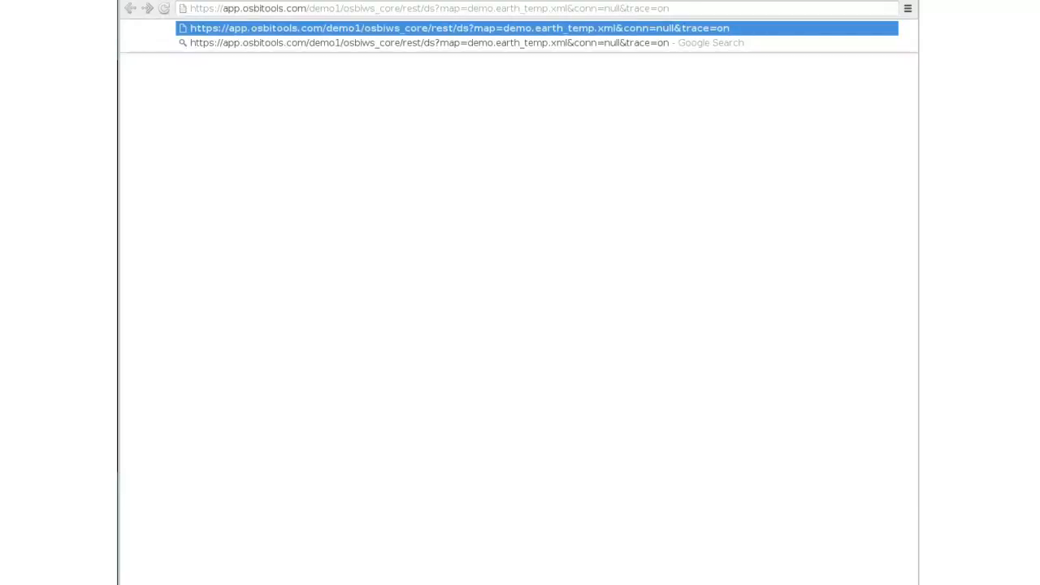
key("Return")
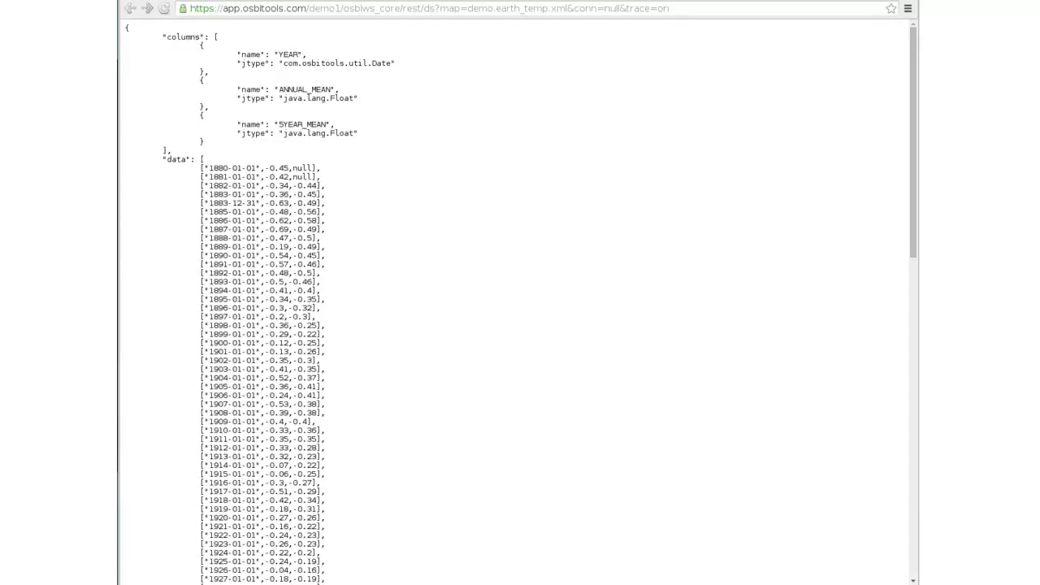
mouse_move(913, 143)
left_mouse_down()
mouse_move(913, 463)
mouse_move(913, 142)
left_mouse_up()
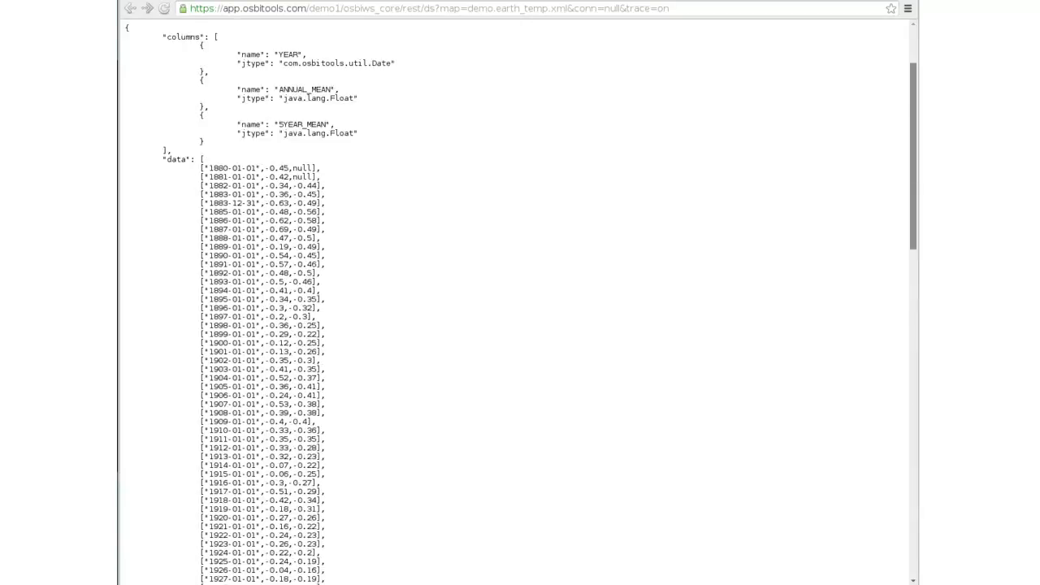
key("ctrl+w")
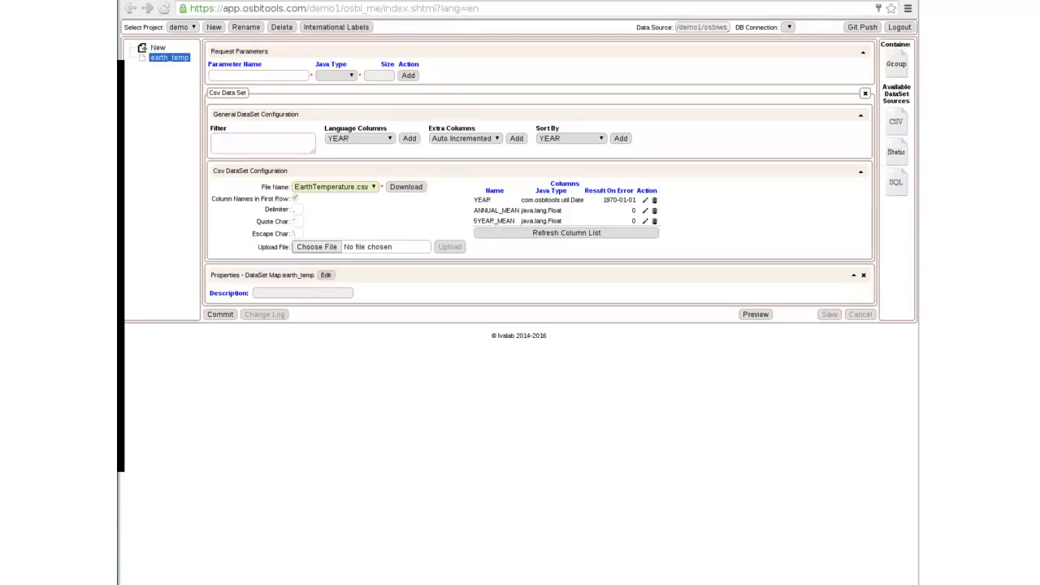
- Paste a description beginning 'Global annual-mean surface' into the map's properties and save the map
left_click(326, 276)
key("ctrl+v")
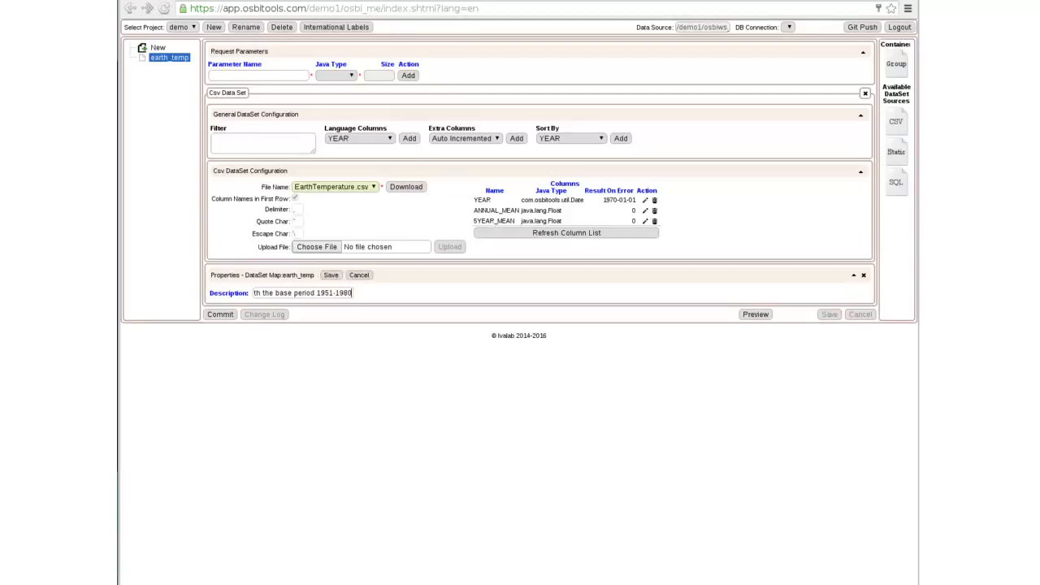
key("Home")
left_click(331, 275)
left_click(829, 315)
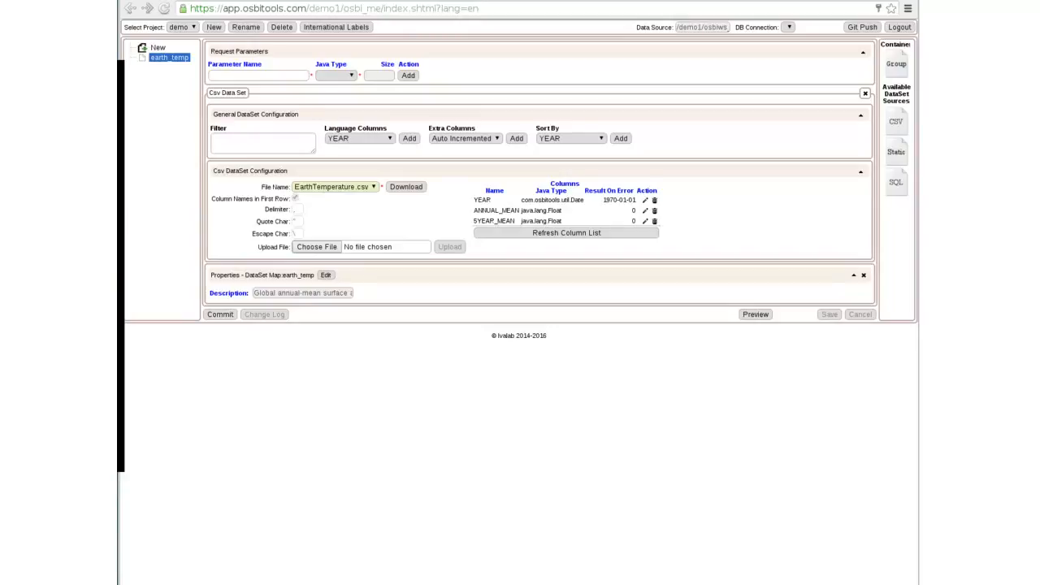
- Commit the map with the message 'Build dataset with EarthTemperature.csv'
left_click(220, 315)
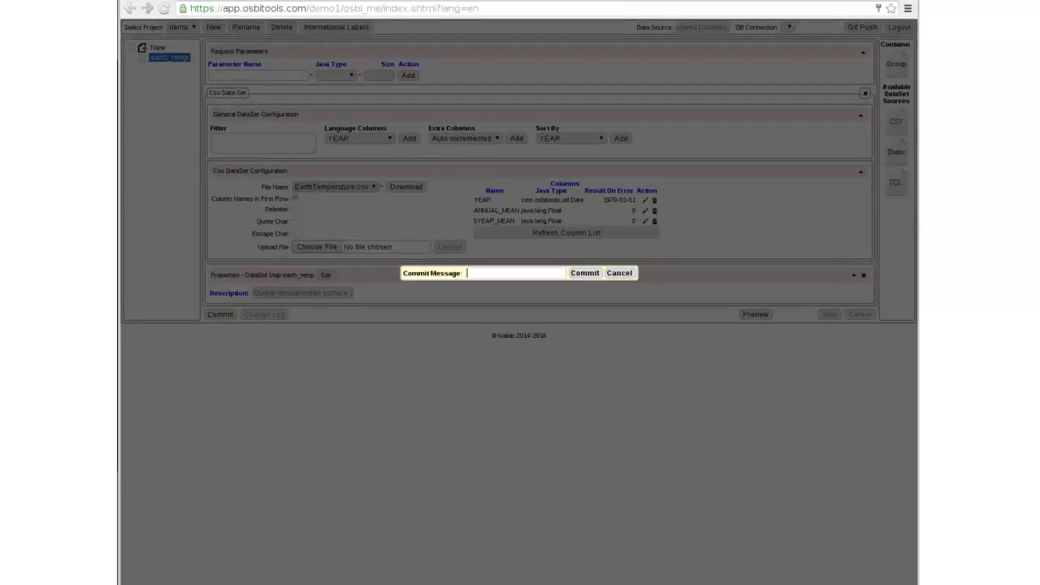
key("ctrl+v")
left_click(584, 273)
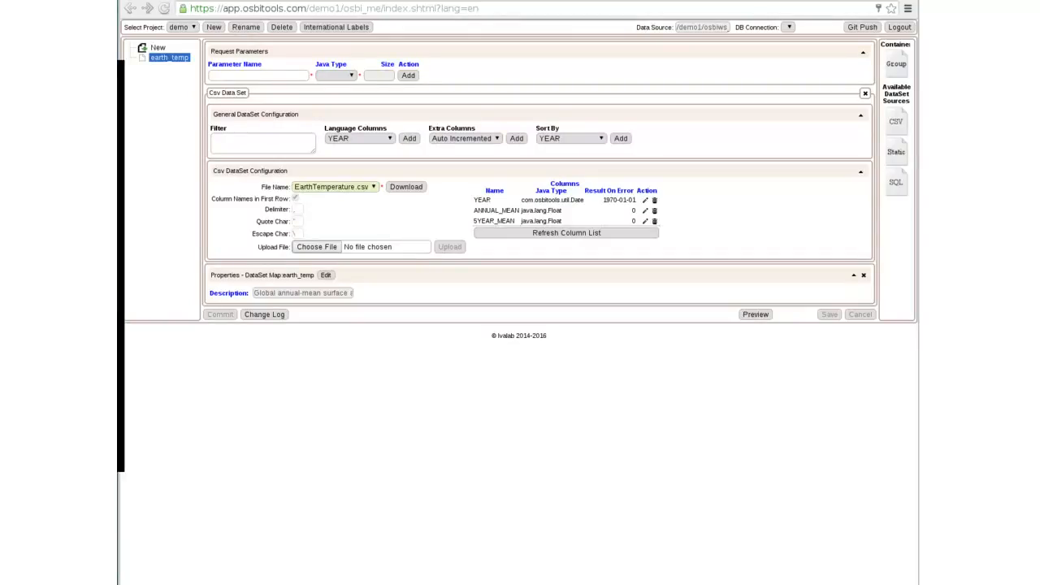
- Enlarge the Filter box and paste a filter keeping YEAR dates after 12/31/1950 and before 01/02/1980
left_click_drag(313, 152, 420, 225)
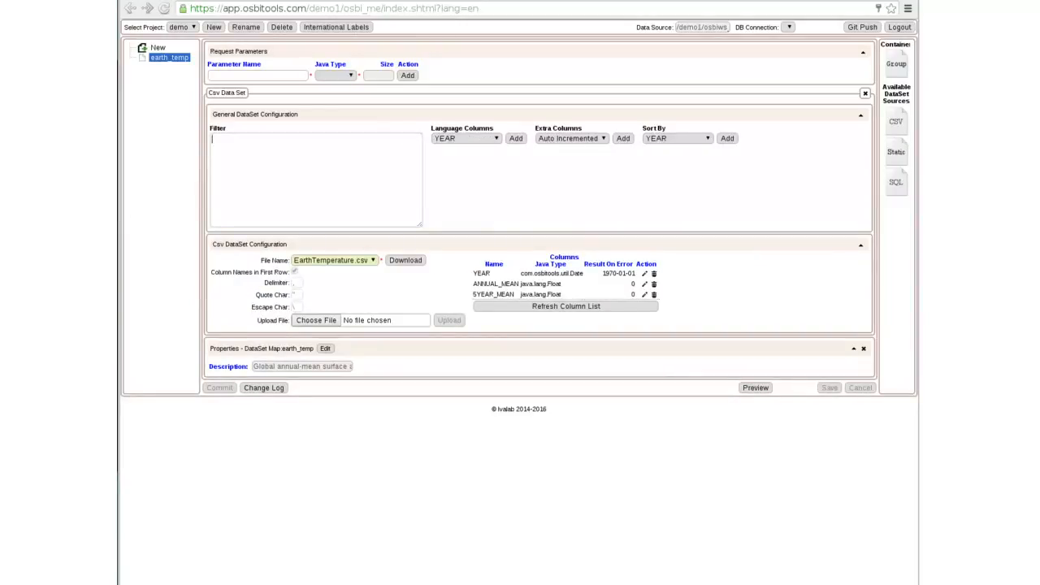
type("(new java.util.Date(\"12/31/1950\")).before(@{YEAR}) &&         (new java.util.Date(\"01/02/1980\")).after(@{YEAR})")
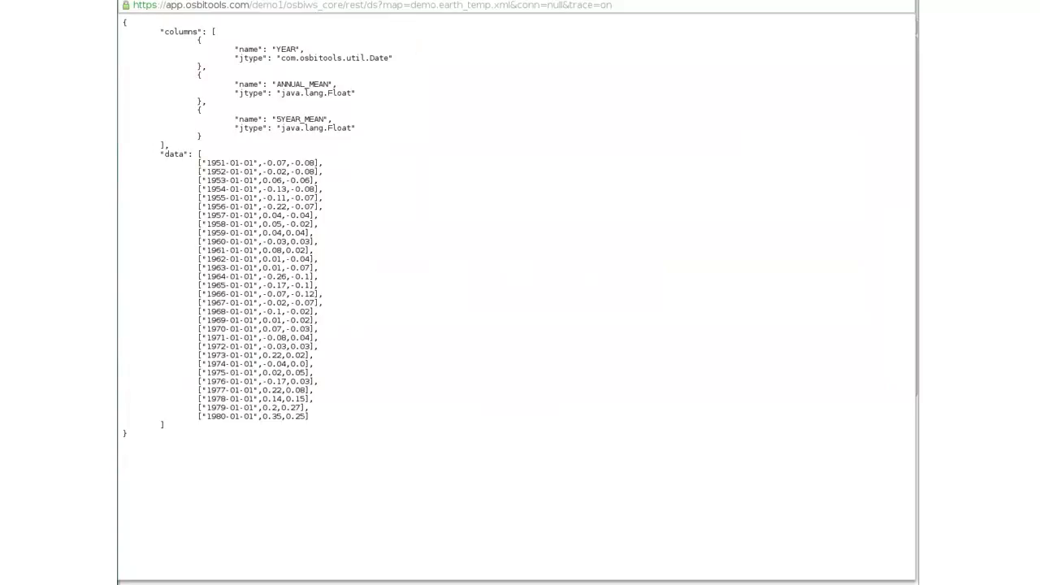
- Check the first and last dates in the filtered preview, then close it
left_click_drag(203, 163, 258, 163)
left_click_drag(202, 416, 259, 415)
key("ctrl+w")
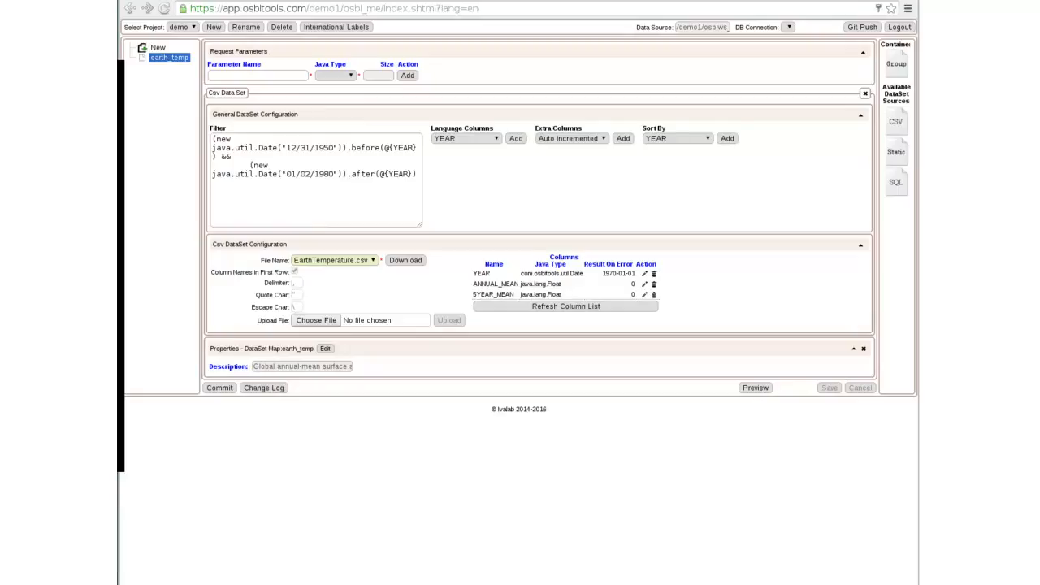
left_click(678, 139)
left_click(678, 139)
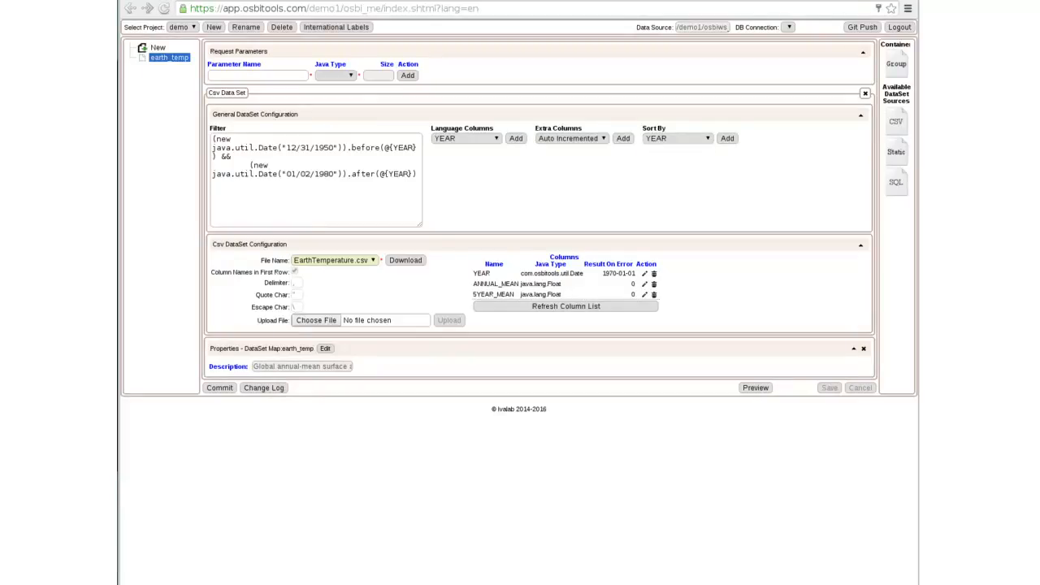
left_click(467, 139)
left_click(467, 139)
left_click(572, 139)
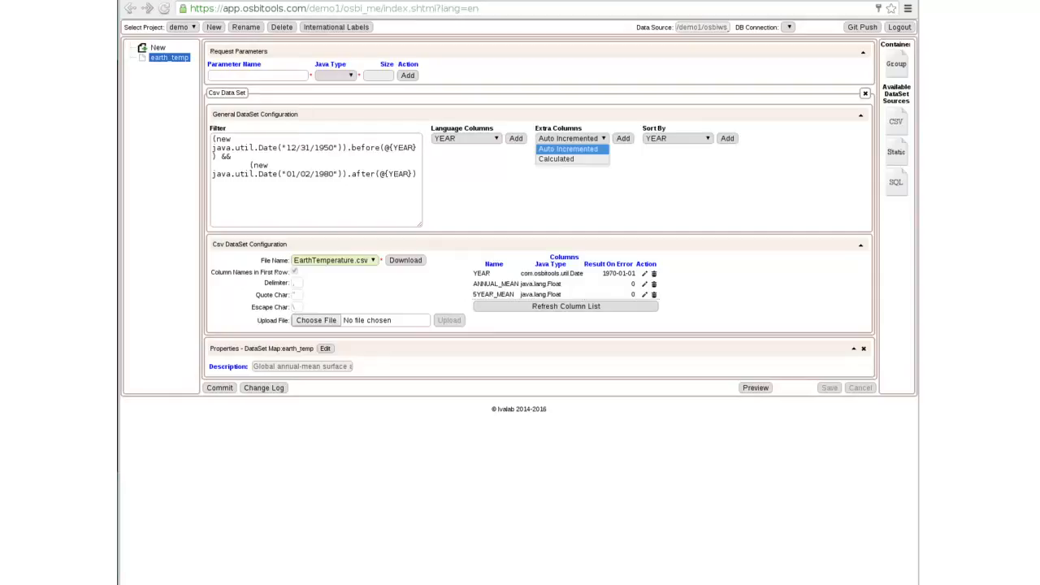
left_click(572, 139)
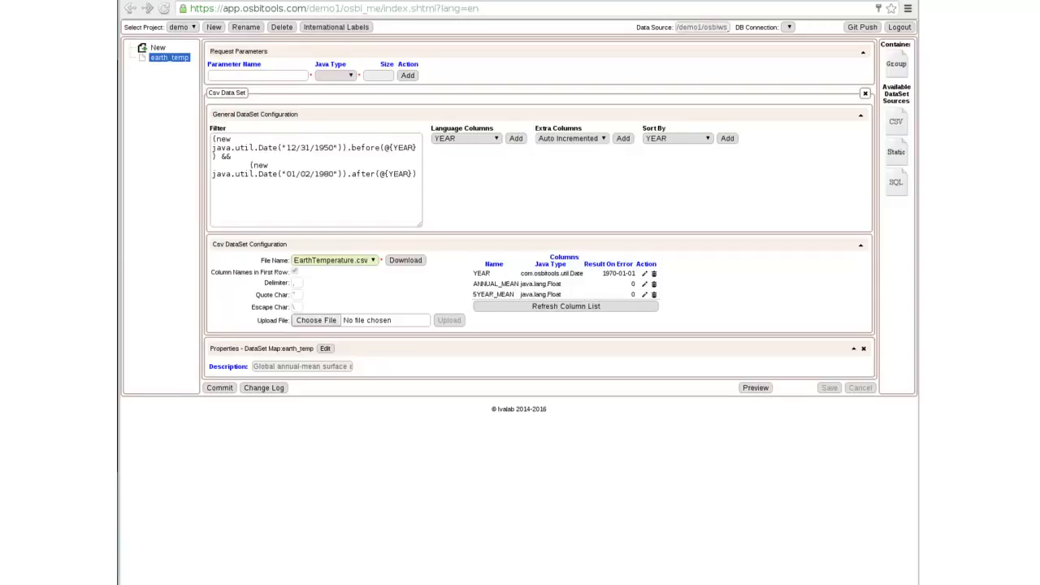
- Commit the map with the message 'Add range [1951-1980]'
left_click(219, 387)
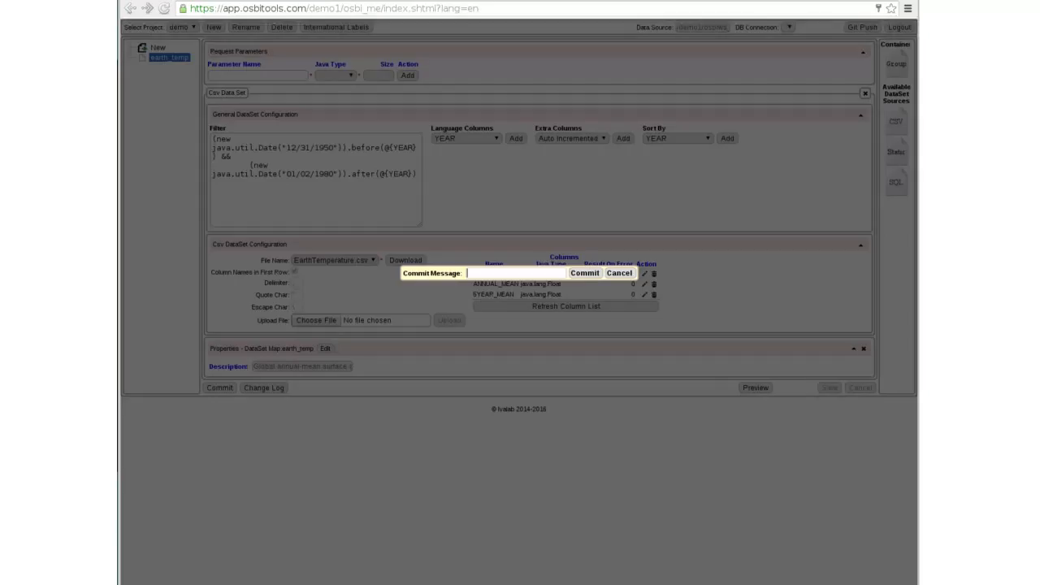
type("Add range [1951-1980]")
key("Return")
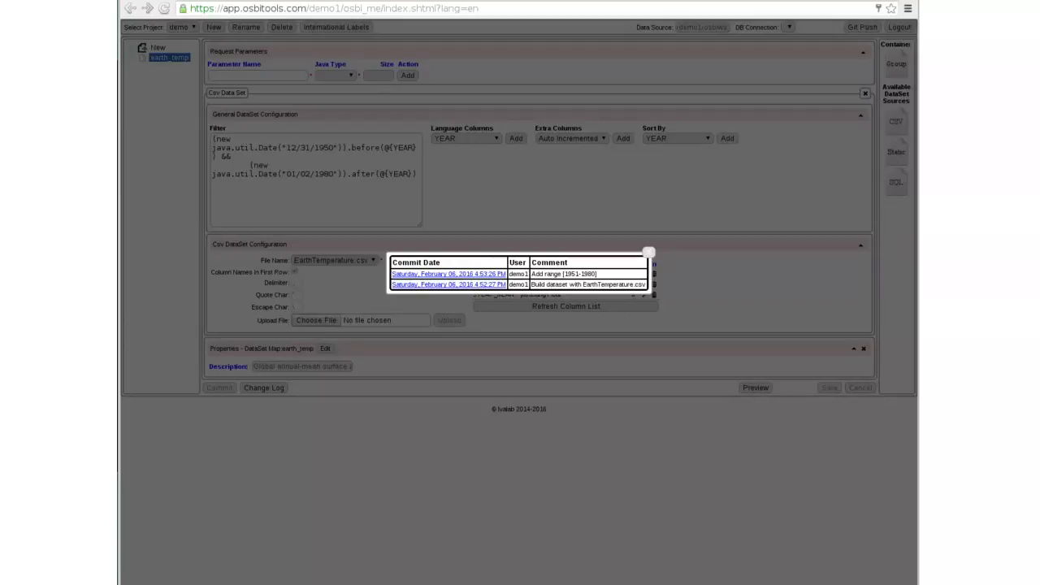
- Load the earlier 'Build dataset with EarthTemperature.csv' version from the change log and save it as the current map
left_click(448, 284)
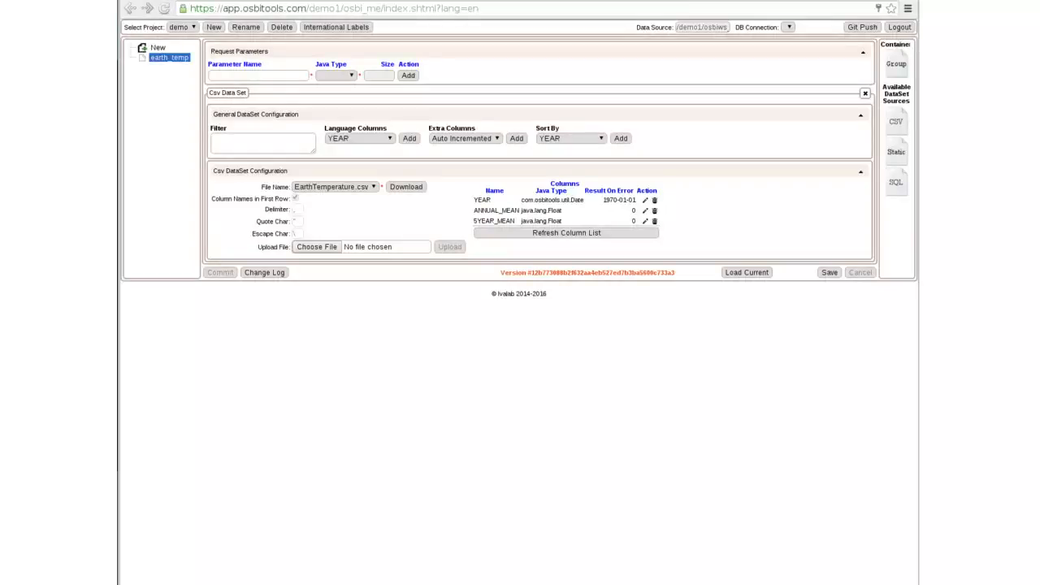
left_click_drag(501, 272, 676, 273)
left_click(678, 273)
left_click(828, 273)
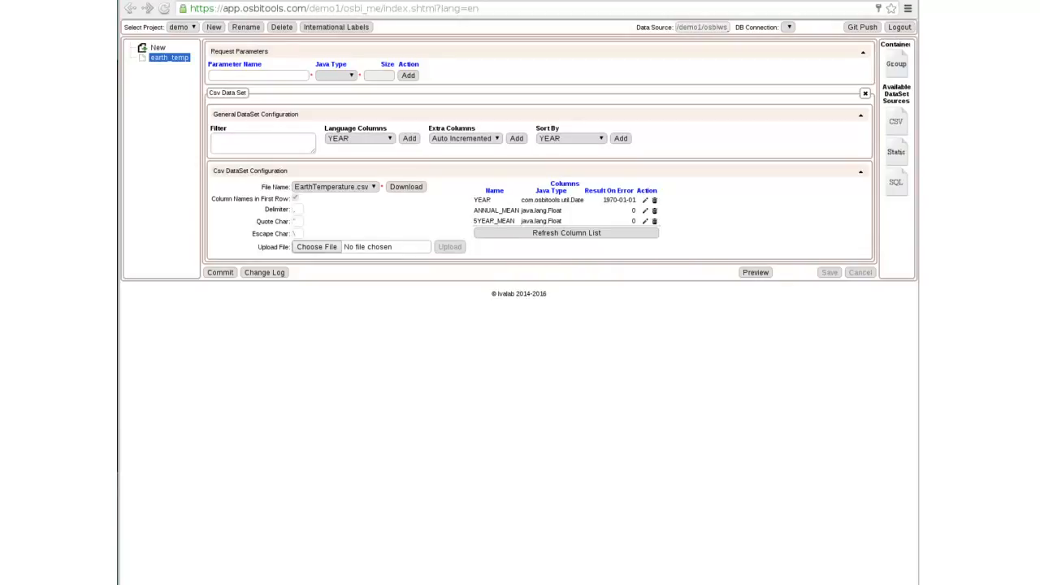
- Preview the restored map's data and close the preview
left_click(756, 273)
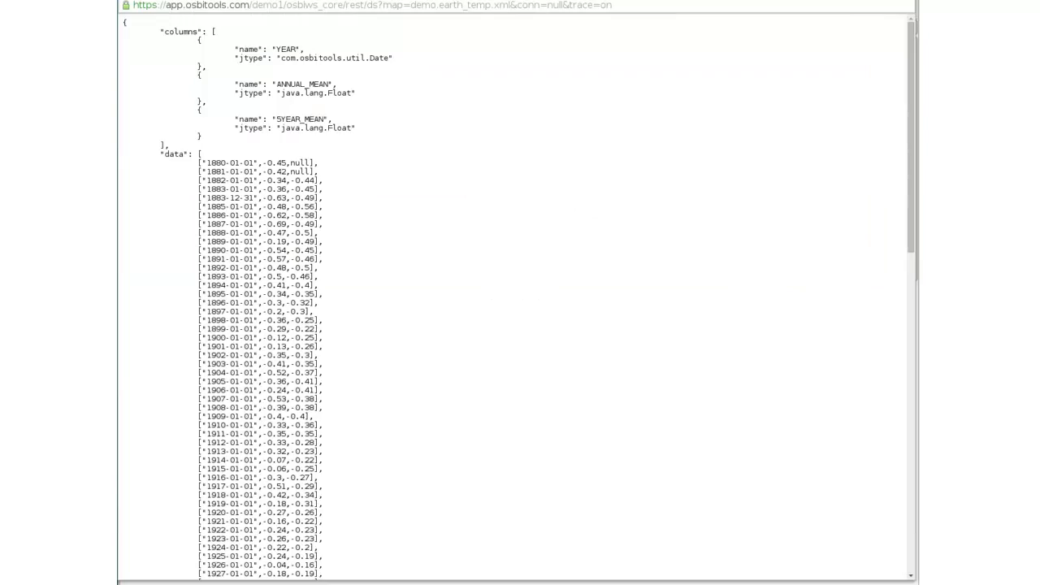
mouse_move(910, 146)
left_mouse_down()
mouse_move(910, 465)
mouse_move(910, 146)
left_mouse_up()
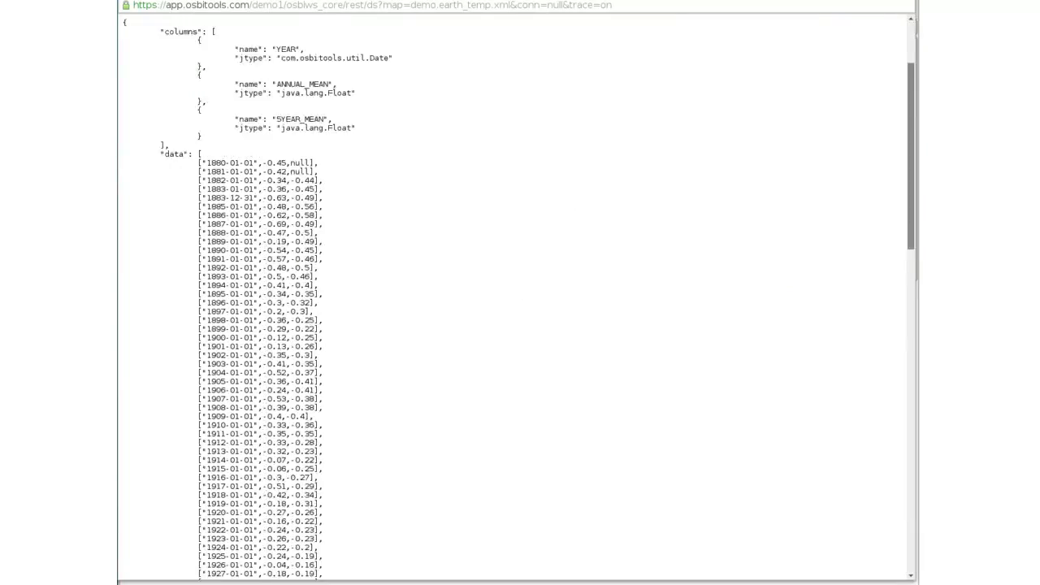
key("ctrl+w")
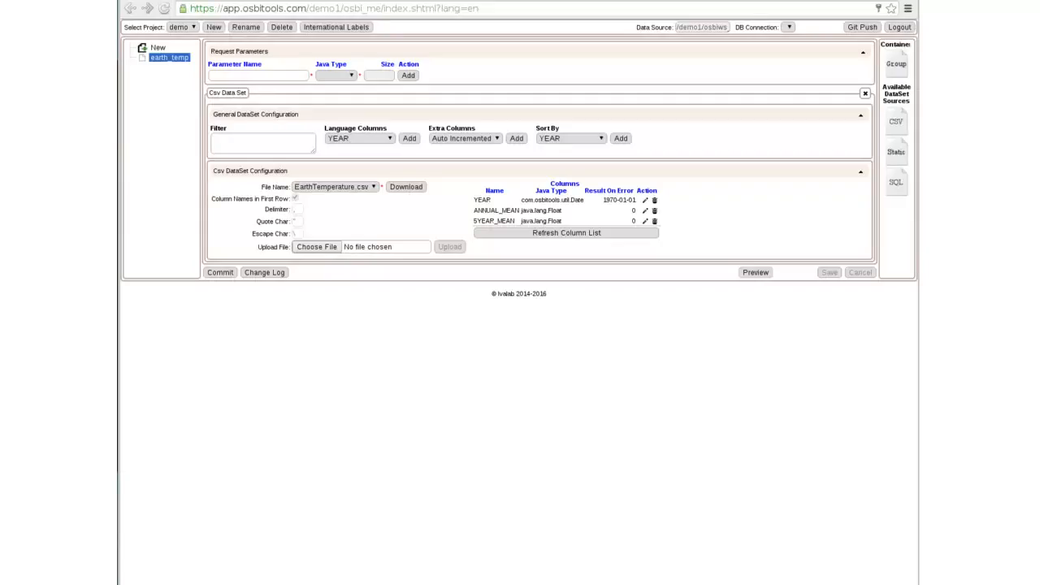